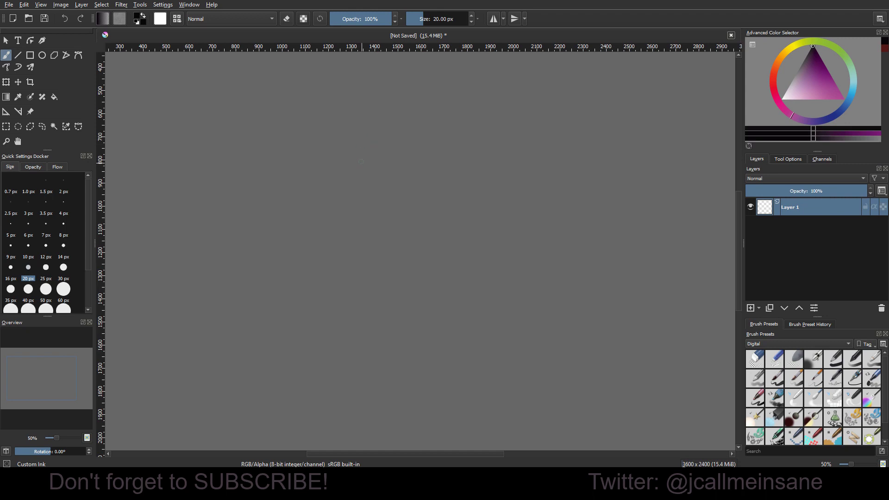
Draw a crosshatch of four rising curved lines crossed by four descending lines on Layer 1 with a black 20 px brush.
mouse_move(253, 301)
left_mouse_down()
mouse_move(441, 109)
mouse_move(460, 104)
left_mouse_up()
left_click_drag(250, 350, 496, 130)
mouse_move(274, 366)
left_mouse_down()
mouse_move(329, 294)
mouse_move(533, 170)
left_mouse_up()
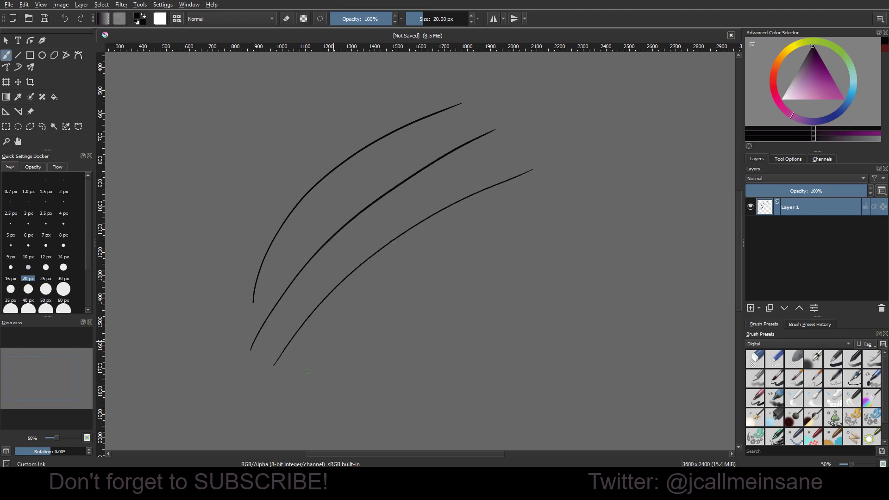
left_click_drag(304, 376, 548, 203)
left_click_drag(250, 202, 388, 394)
left_click_drag(292, 135, 441, 343)
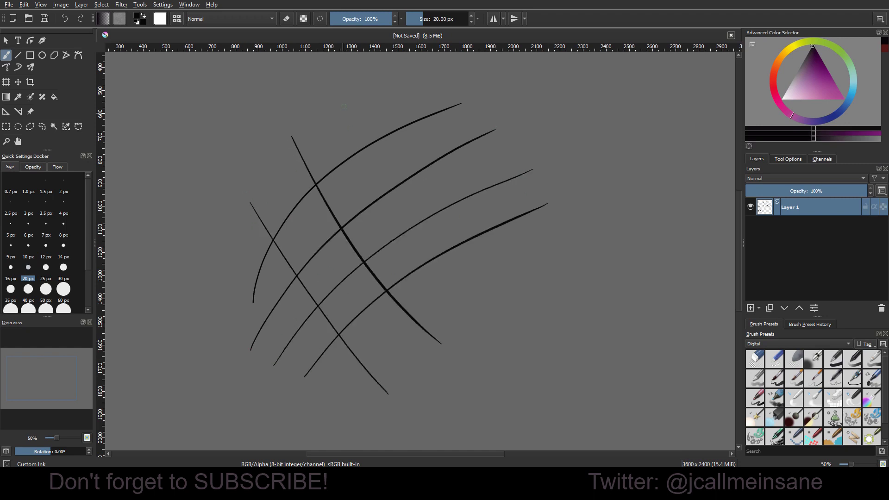
left_click_drag(345, 99, 500, 304)
left_click_drag(392, 71, 553, 277)
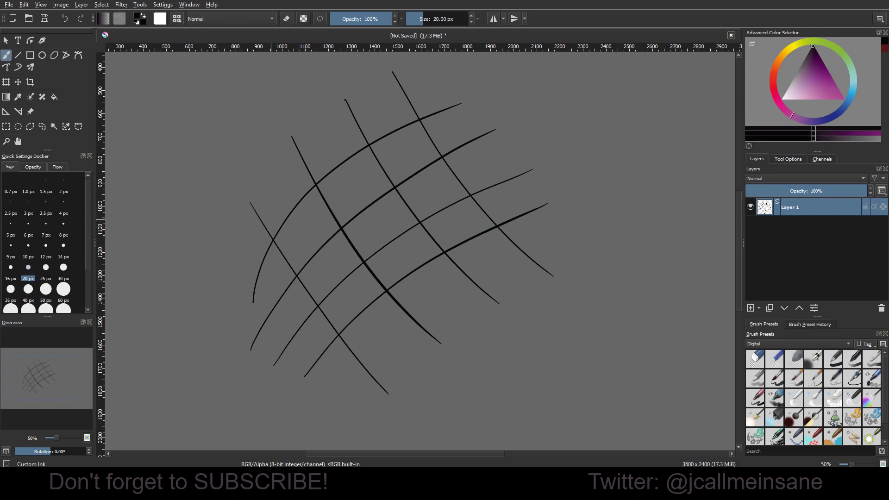
left_click_drag(257, 197, 390, 368)
key("ctrl+z")
left_click_drag(256, 196, 402, 402)
key("ctrl+z")
key("ctrl+shift+z")
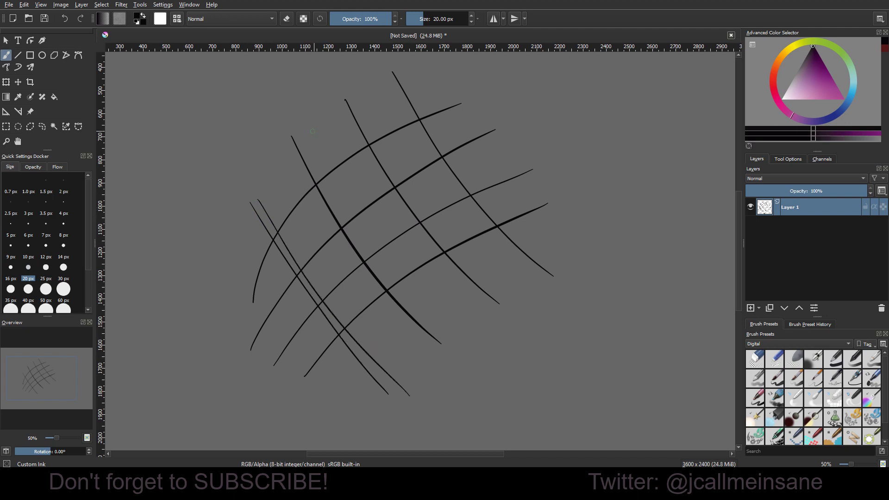
mouse_move(302, 135)
left_mouse_down()
mouse_move(408, 311)
mouse_move(447, 342)
left_mouse_up()
key("ctrl+z")
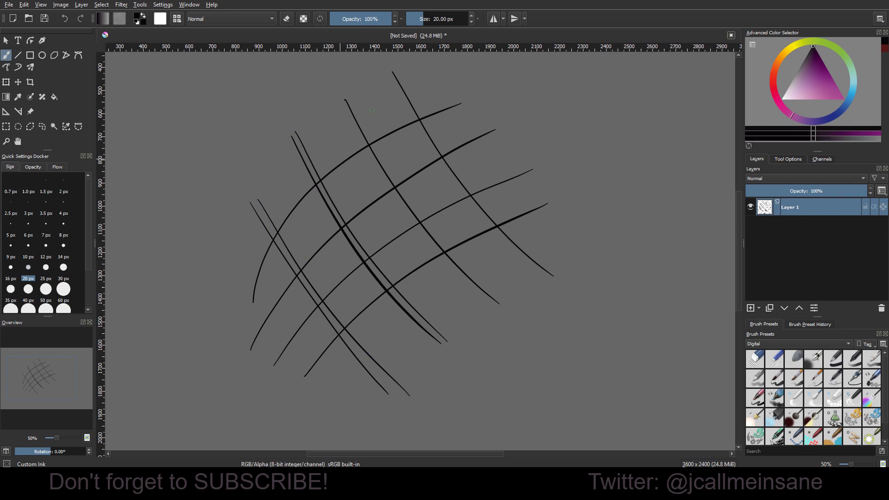
mouse_move(353, 97)
left_mouse_down()
mouse_move(485, 290)
mouse_move(364, 120)
mouse_move(488, 280)
left_mouse_up()
key("ctrl+z")
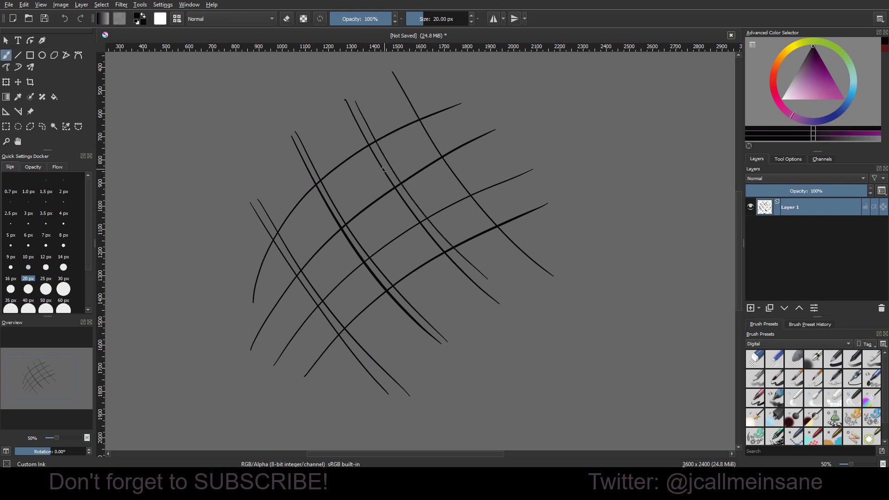
key("ctrl+z")
left_click_drag(350, 96, 508, 302)
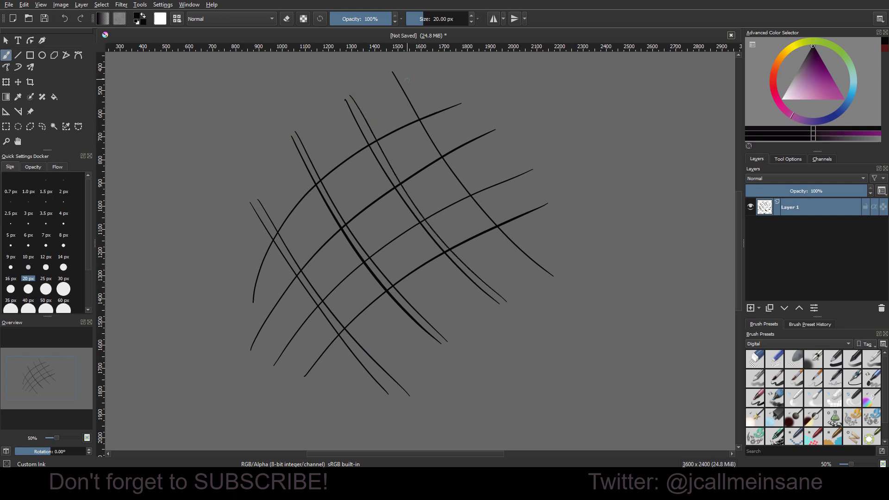
key("ctrl+z")
key("ctrl+z")
key("ctrl+z")
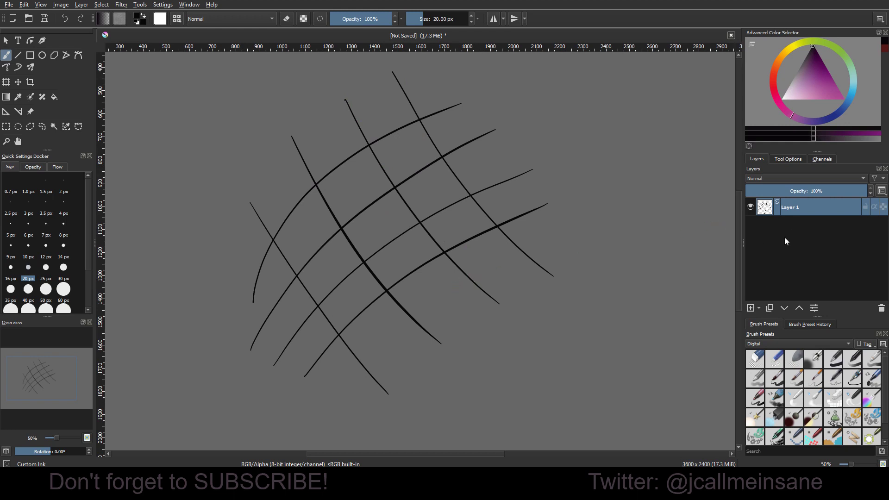
Add a Stroke layer style to Layer 1 with a size of 2 px and an opacity of 100%.
right_click(813, 210)
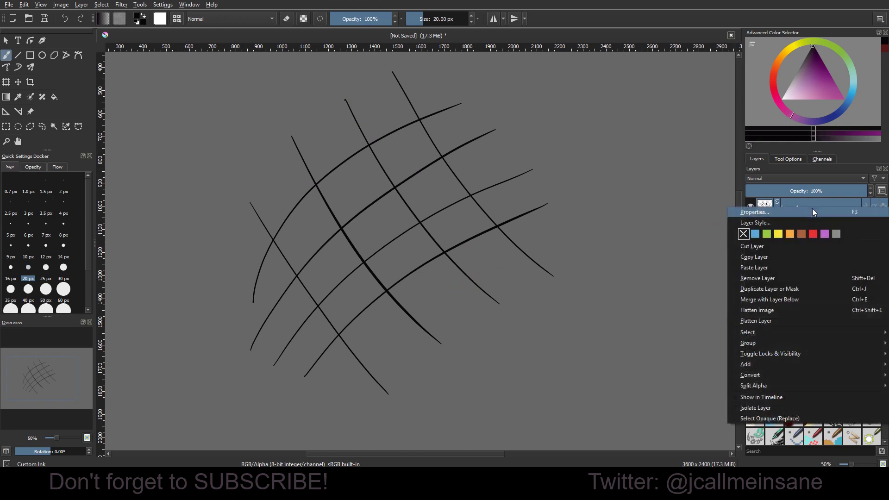
left_click(769, 224)
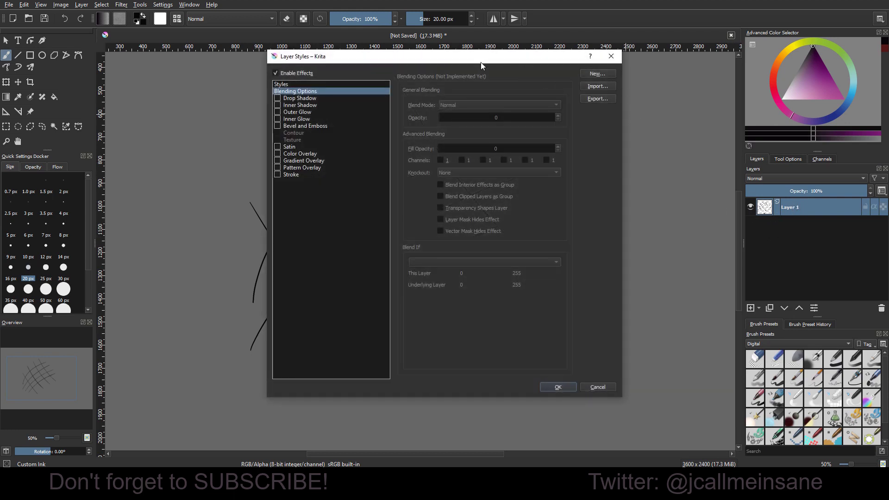
left_click_drag(481, 62, 697, 73)
left_click(368, 173)
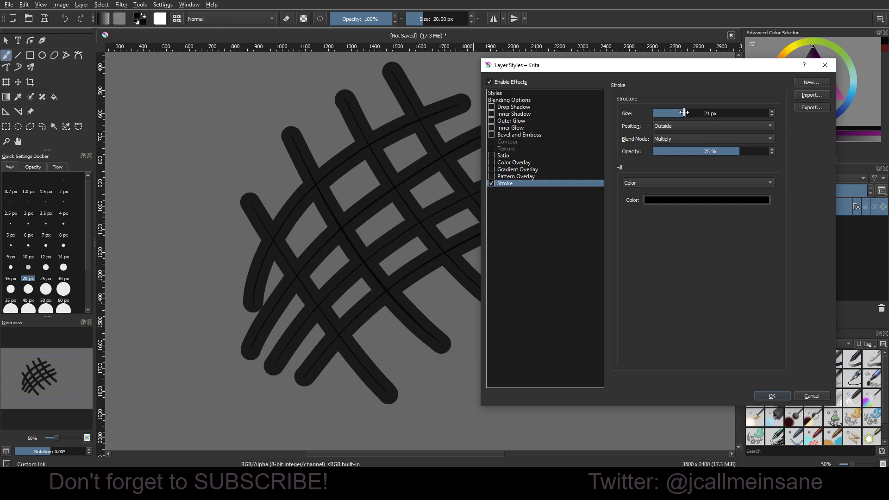
left_click_drag(684, 113, 663, 113)
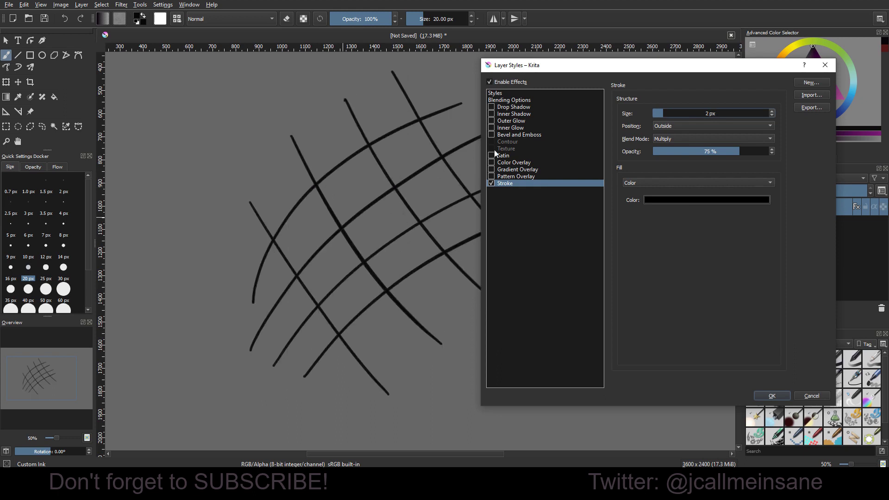
left_click_drag(747, 152, 790, 159)
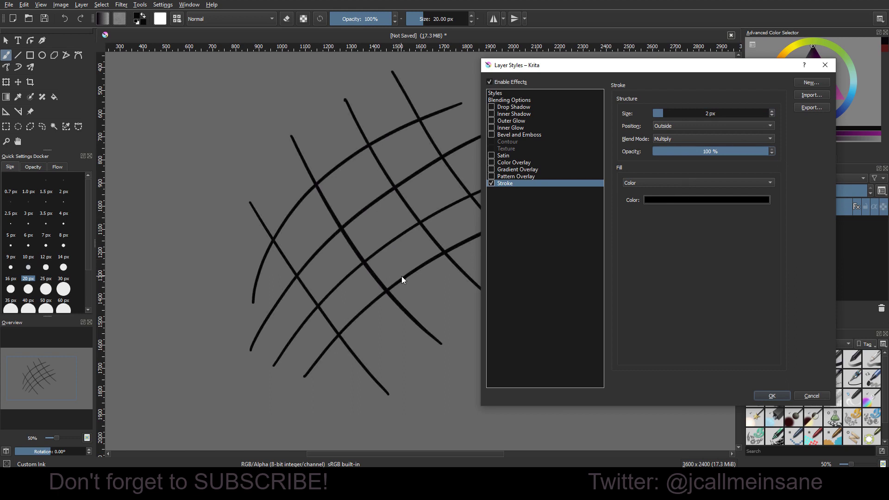
Change the stroke effect's color to dark magenta, #8f2860.
left_click(694, 202)
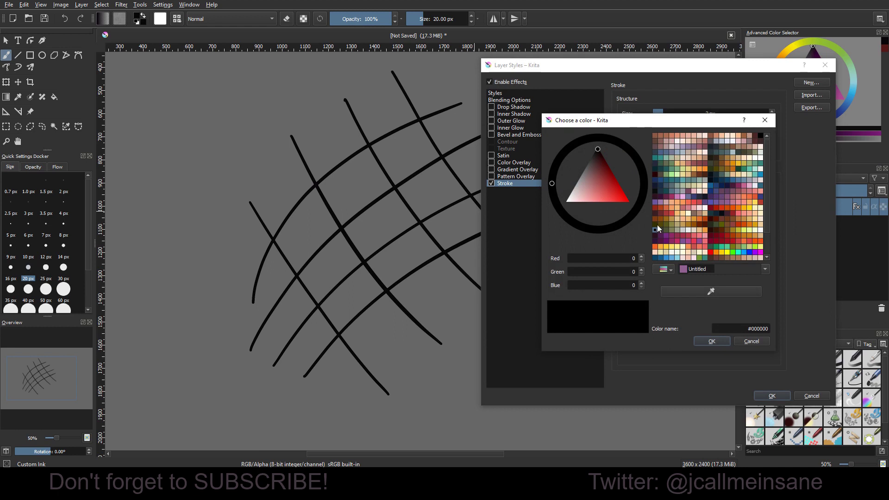
left_click(674, 242)
left_click(712, 341)
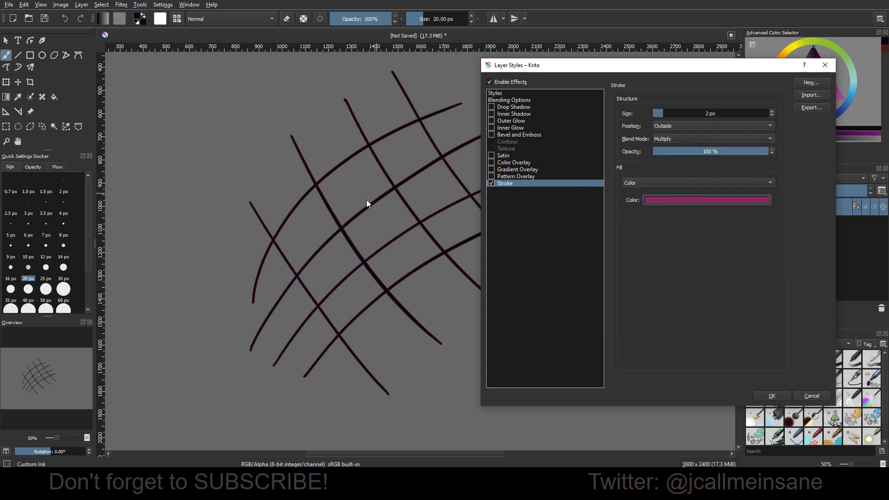
Try stroke effect sizes of 37 px and 20 px, and reduce the size to a very thin outline.
left_click(696, 112)
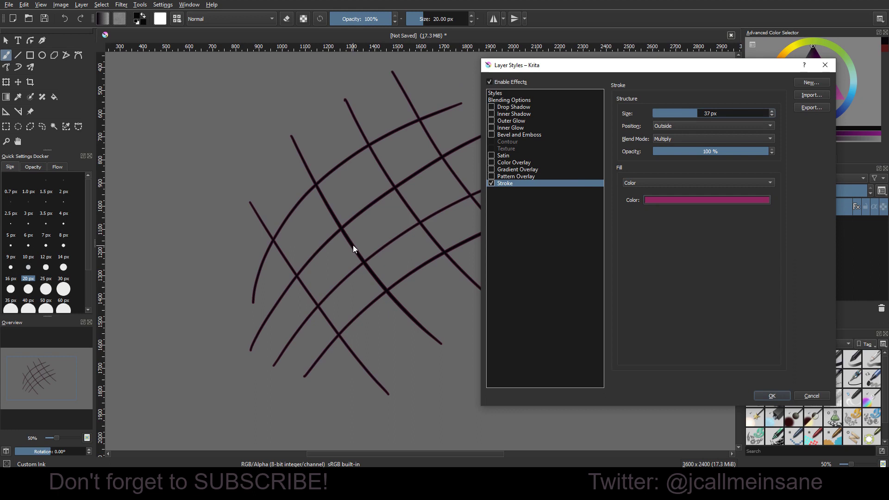
left_click(688, 113)
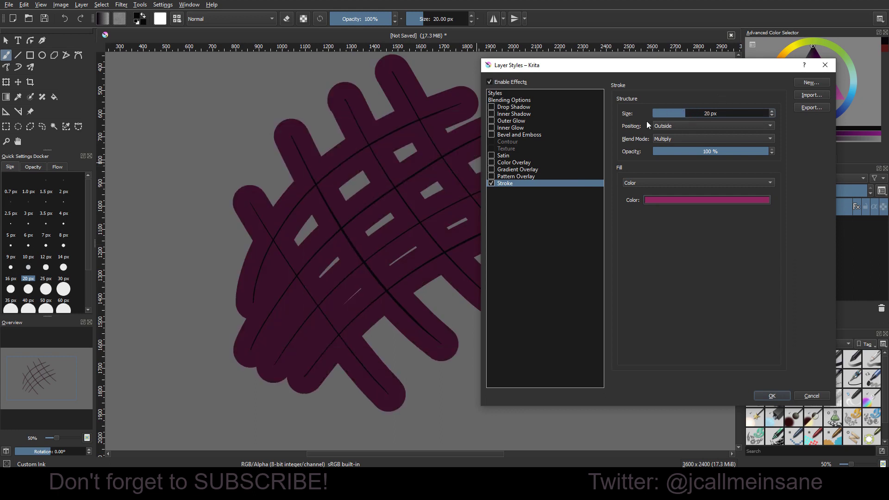
left_click_drag(688, 113, 656, 113)
Set the stroke effect's color to black and apply the layer style to Layer 1.
left_click(671, 200)
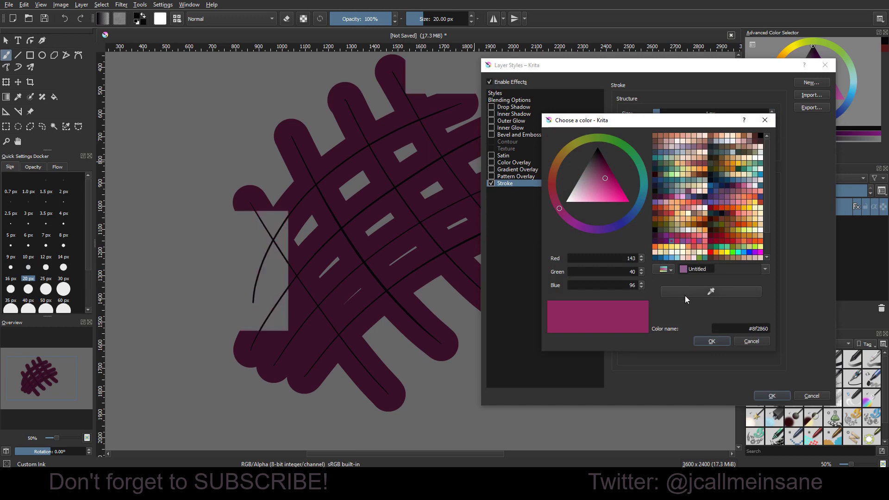
left_click(666, 269)
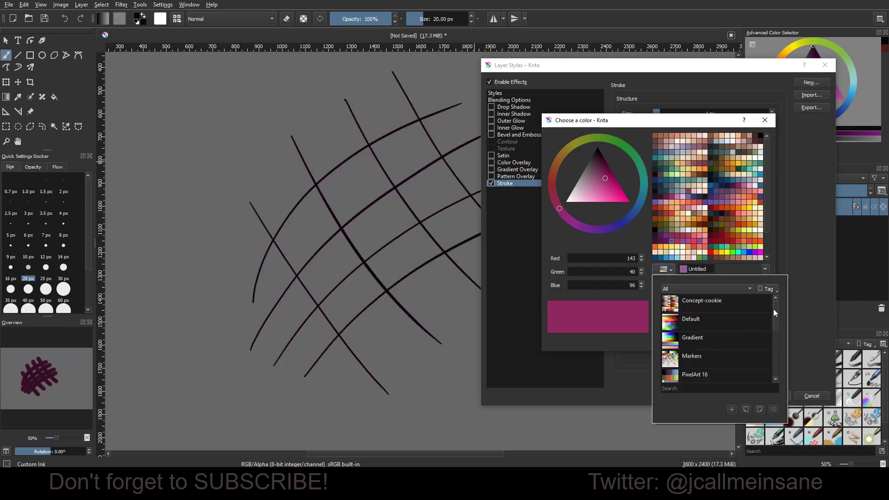
left_click_drag(774, 313, 772, 361)
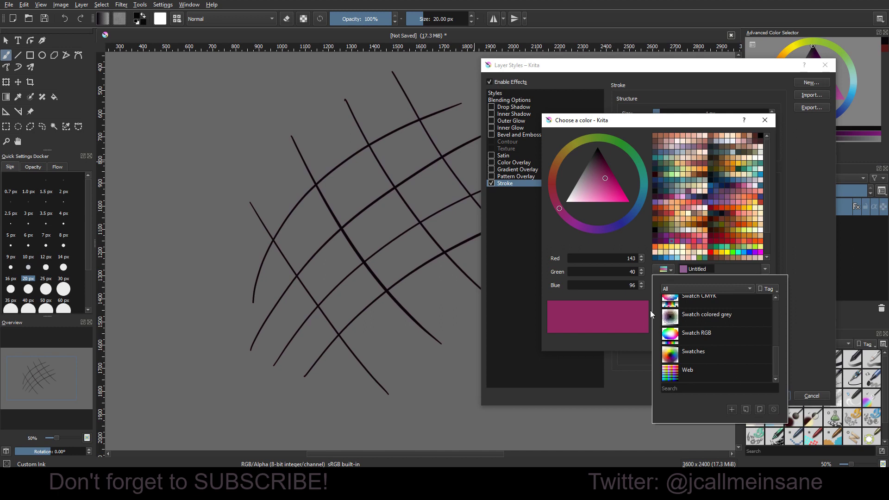
left_click(650, 129)
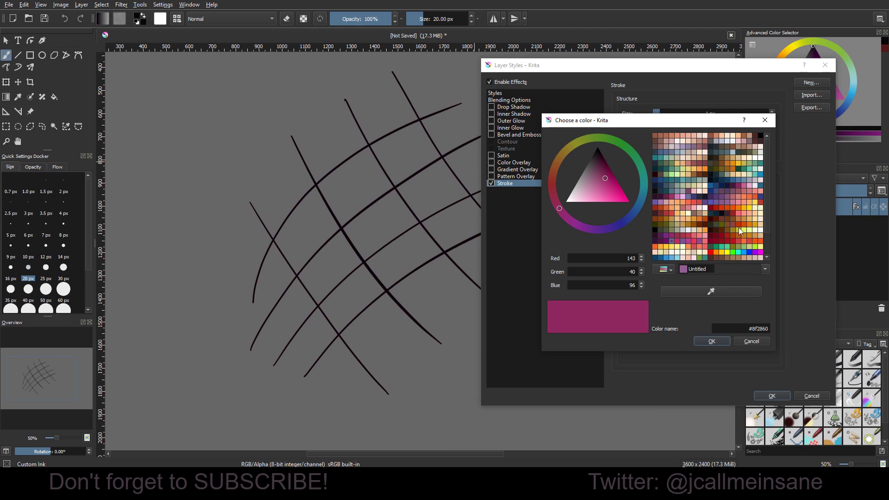
left_click(599, 149)
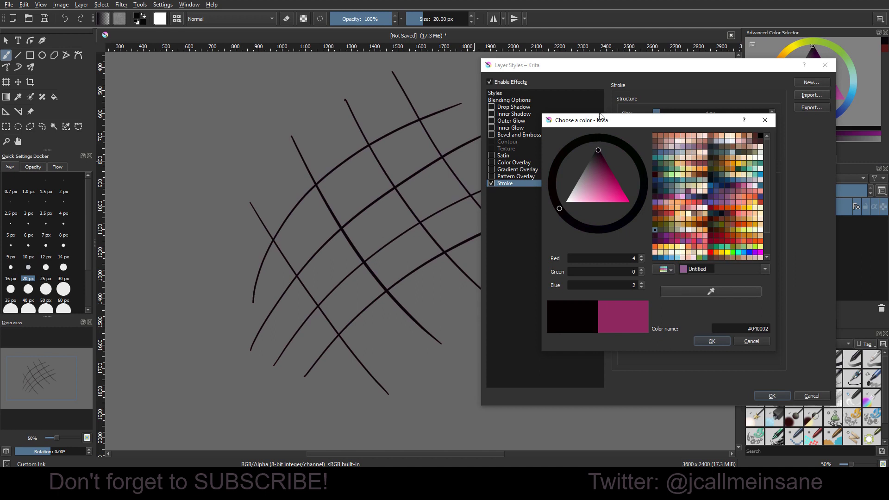
left_click(597, 146)
left_click(703, 341)
left_click(769, 396)
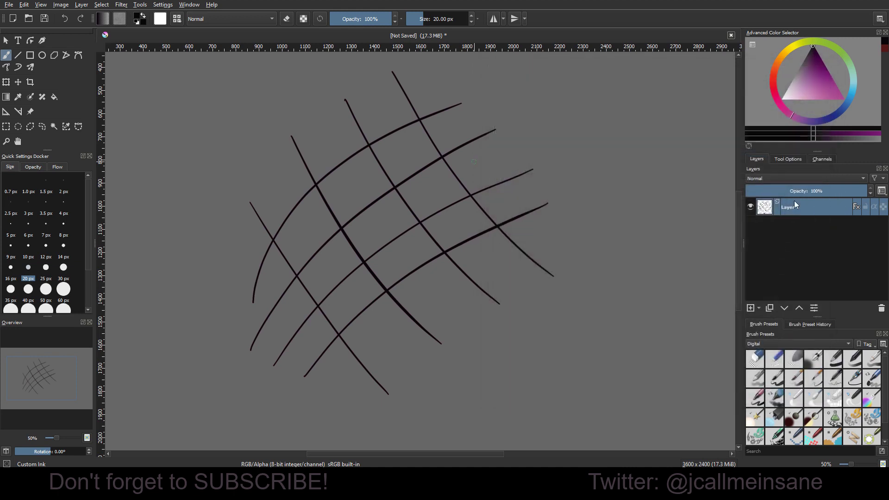
Pick a light pink paint color with a brush of about 65 px and lock the transparency of Layer 1.
right_click(469, 224)
right_click(468, 224)
left_click(808, 94)
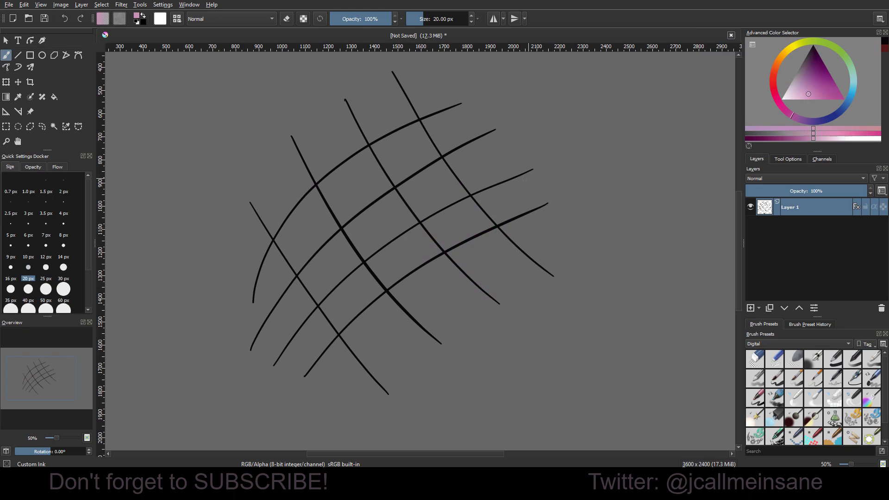
mouse_move(499, 224)
left_mouse_down()
mouse_move(403, 271)
mouse_move(363, 304)
left_mouse_up()
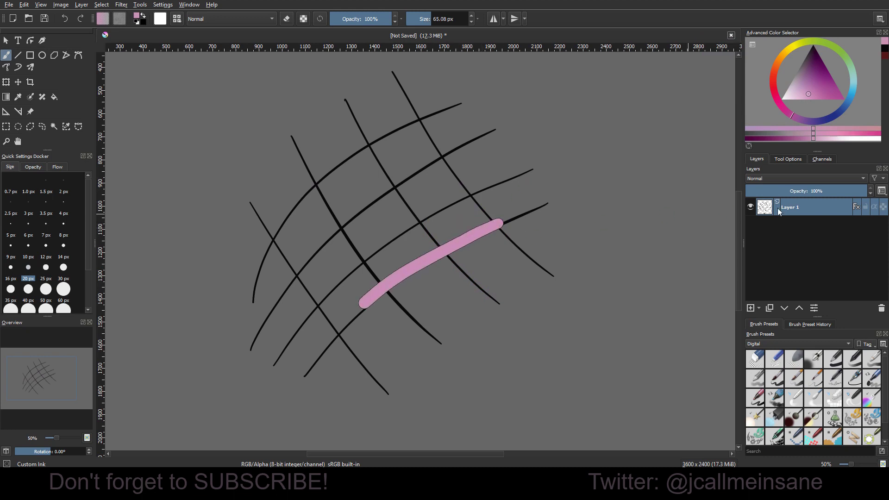
key("ctrl+z")
left_click(883, 209)
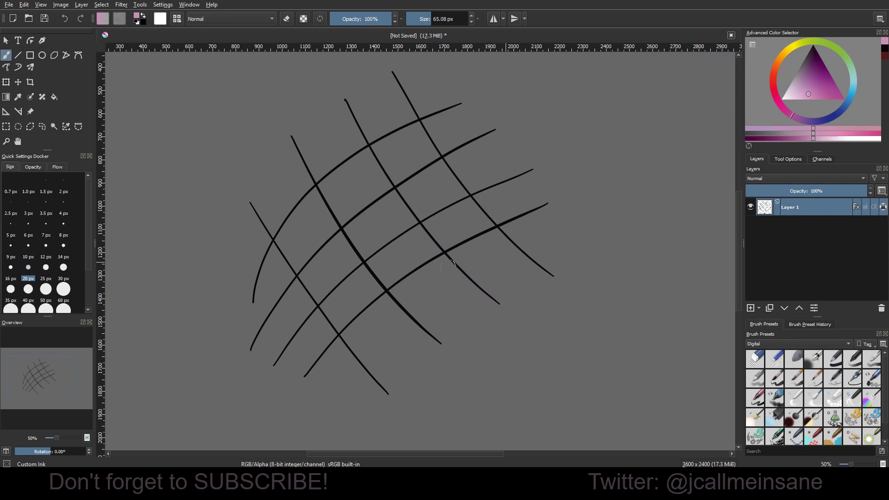
Paint light pink over the two rightmost descending lines and the right parts of the lowest and topmost curves.
mouse_move(496, 227)
left_mouse_down()
mouse_move(443, 254)
mouse_move(548, 203)
left_mouse_up()
mouse_move(443, 253)
left_mouse_down()
mouse_move(360, 299)
mouse_move(386, 291)
mouse_move(354, 320)
left_mouse_up()
left_click_drag(446, 253, 500, 304)
left_click_drag(443, 251, 381, 165)
left_click_drag(346, 101, 378, 159)
mouse_move(371, 144)
left_mouse_down()
mouse_move(463, 103)
mouse_move(393, 72)
left_mouse_up()
left_click_drag(421, 122, 550, 274)
left_click_drag(507, 244, 520, 250)
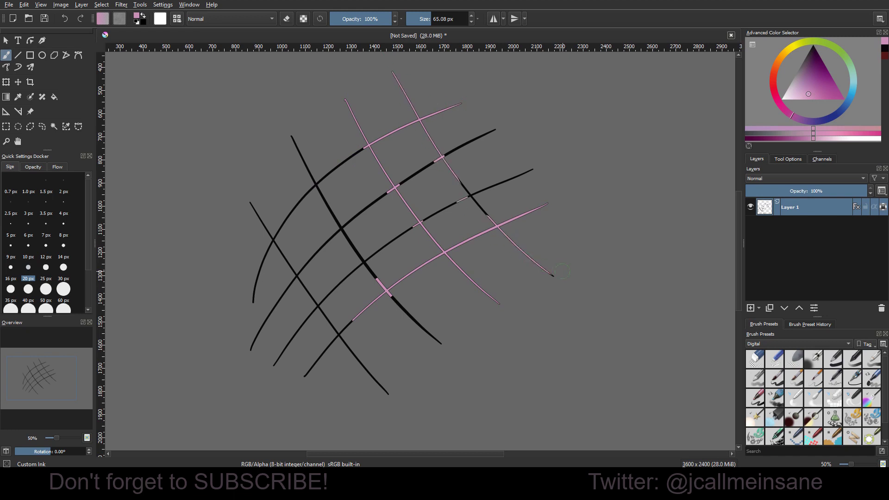
Paint the remaining black segments in the right half of the crosshatch light pink, including the two middle curves.
scroll(553, 274, "up", 3)
mouse_move(412, 173)
left_mouse_down()
mouse_move(536, 237)
mouse_move(554, 256)
left_mouse_up()
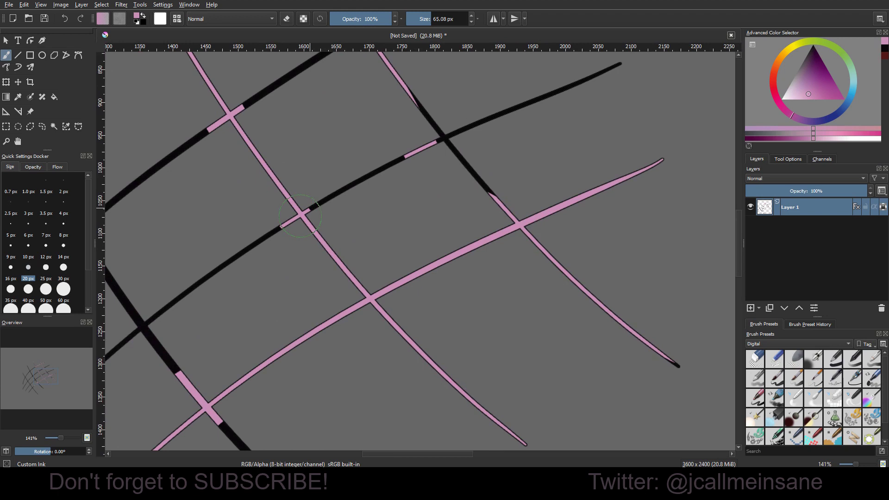
left_click_drag(308, 211, 621, 63)
left_click_drag(453, 149, 498, 199)
left_click_drag(530, 243, 679, 367)
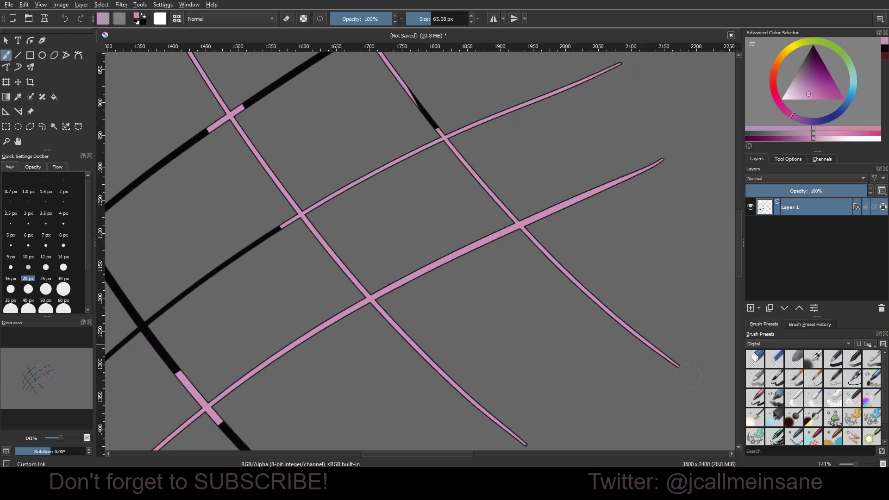
left_click_drag(564, 300, 642, 429)
mouse_move(523, 251)
left_mouse_down()
mouse_move(451, 181)
mouse_move(602, 77)
mouse_move(233, 296)
mouse_move(201, 325)
left_mouse_up()
left_click_drag(265, 241, 348, 283)
scroll(348, 282, "down", 1)
scroll(349, 283, "down", 2)
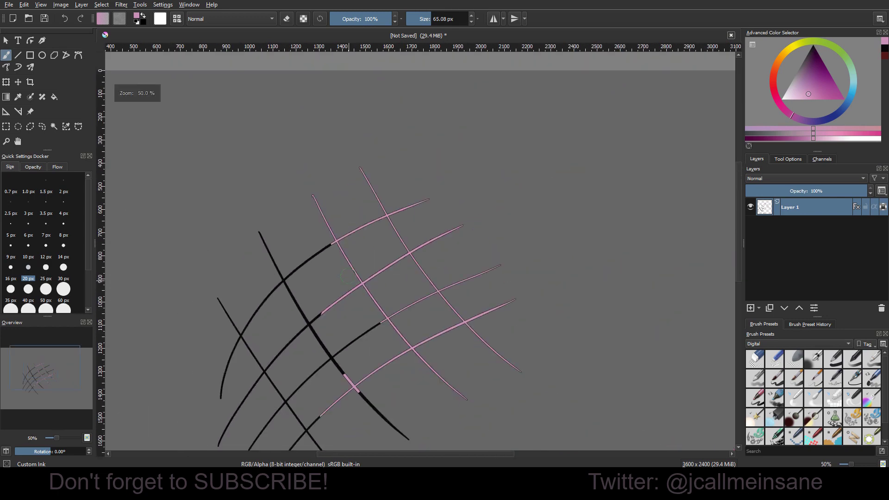
Recolor the left half of the crosshatch light pink with a brush of about 196 px.
left_click_drag(347, 242, 377, 194)
left_click_drag(365, 226, 424, 226)
left_click_drag(346, 212, 253, 343)
mouse_move(361, 161)
left_mouse_down()
mouse_move(289, 200)
mouse_move(354, 200)
left_mouse_up()
mouse_move(317, 246)
left_mouse_down()
mouse_move(336, 279)
mouse_move(440, 388)
left_mouse_up()
left_click_drag(369, 304, 410, 276)
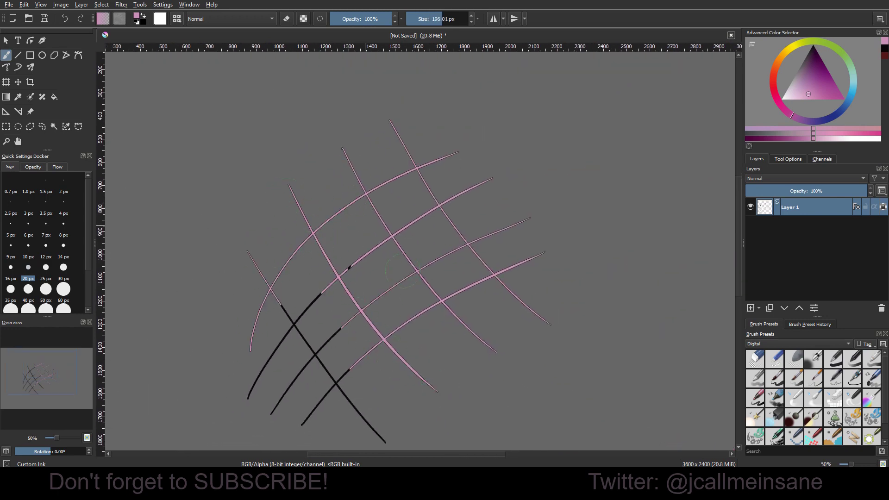
left_click_drag(319, 295, 249, 397)
left_click_drag(341, 328, 272, 413)
left_click_drag(349, 369, 302, 425)
left_click_drag(281, 306, 386, 442)
Reduce the brush size to 6 px.
right_click(473, 277)
left_click(597, 259)
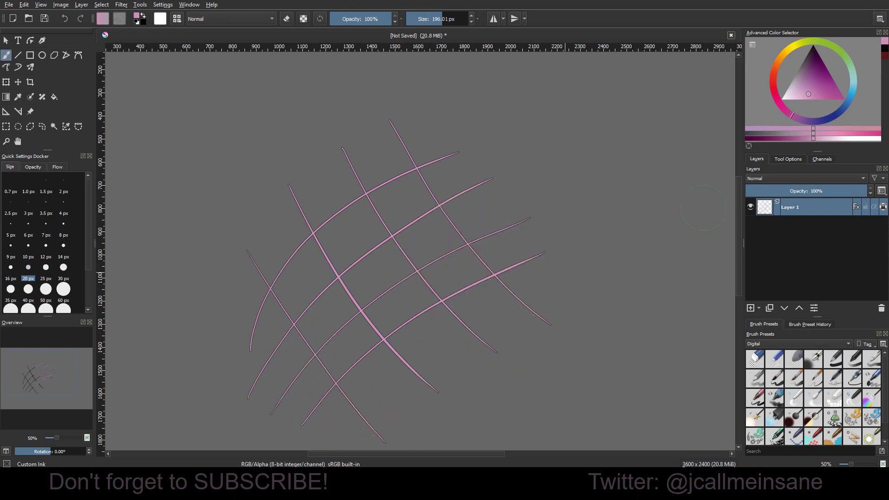
left_click(320, 19)
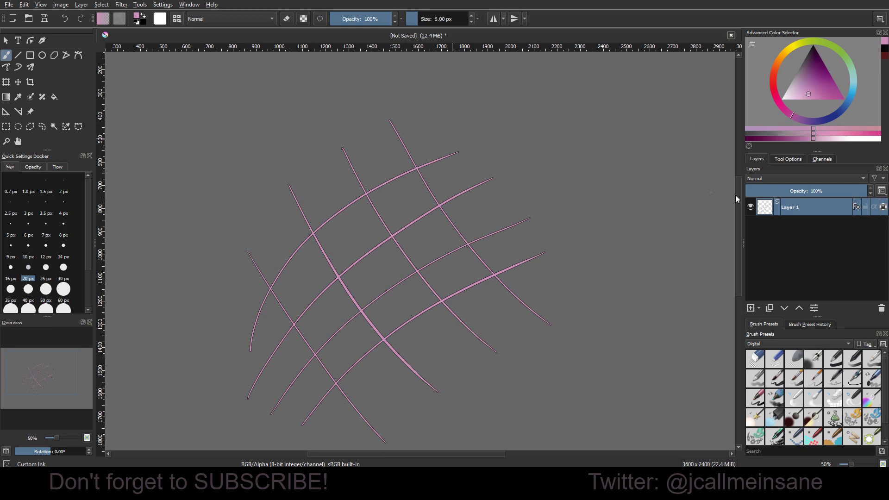
Set the size of Layer 1's Stroke layer style to 2 px and apply it.
right_click(808, 209)
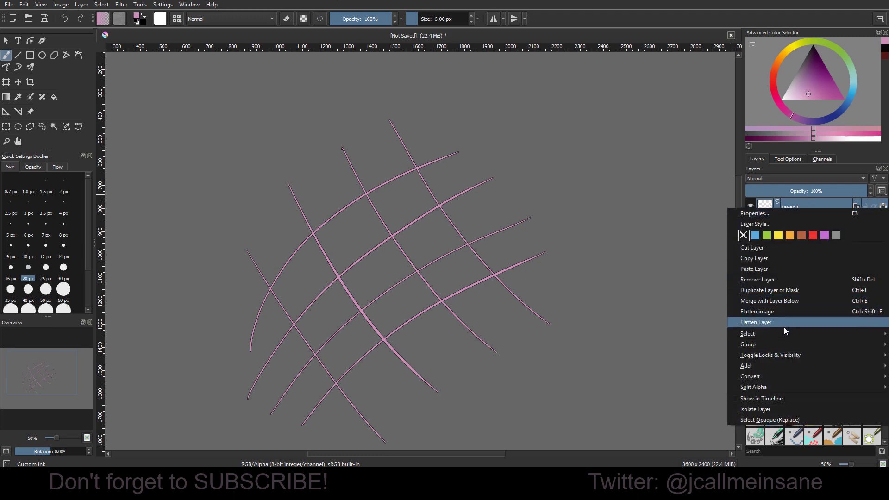
left_click(782, 224)
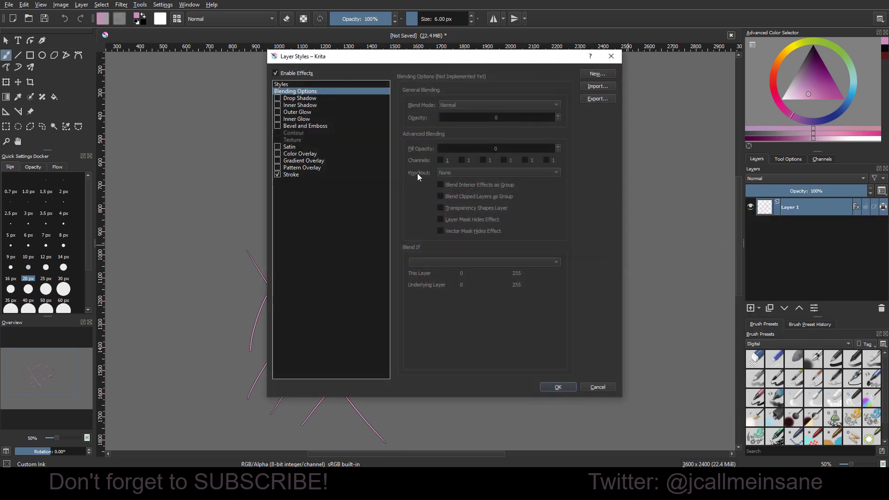
left_click(317, 175)
left_click(559, 102)
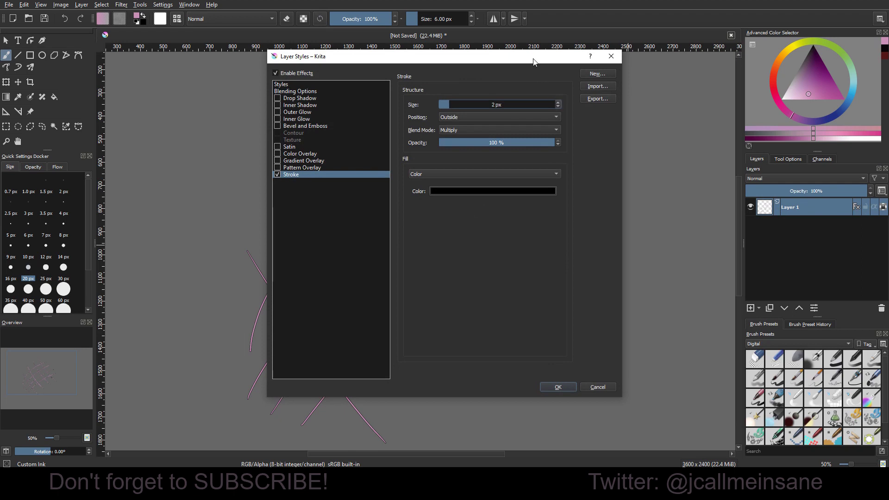
left_click_drag(533, 61, 715, 76)
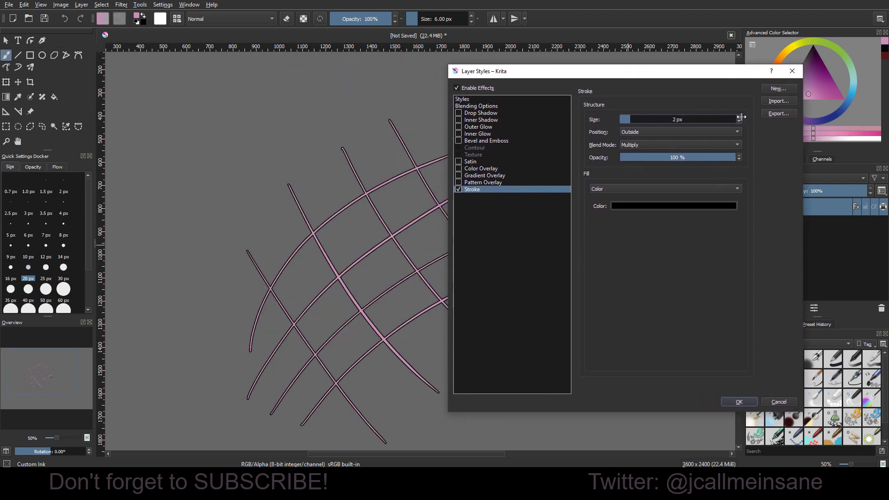
left_click(736, 402)
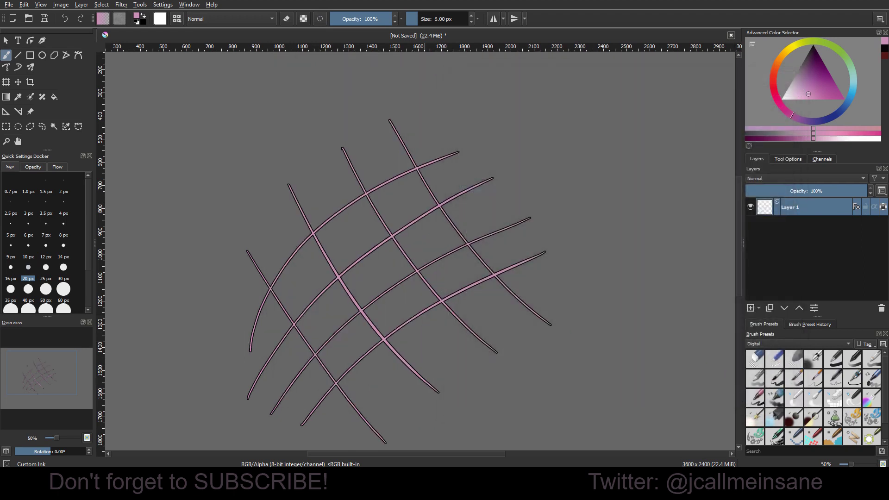
scroll(423, 318, "up", 1)
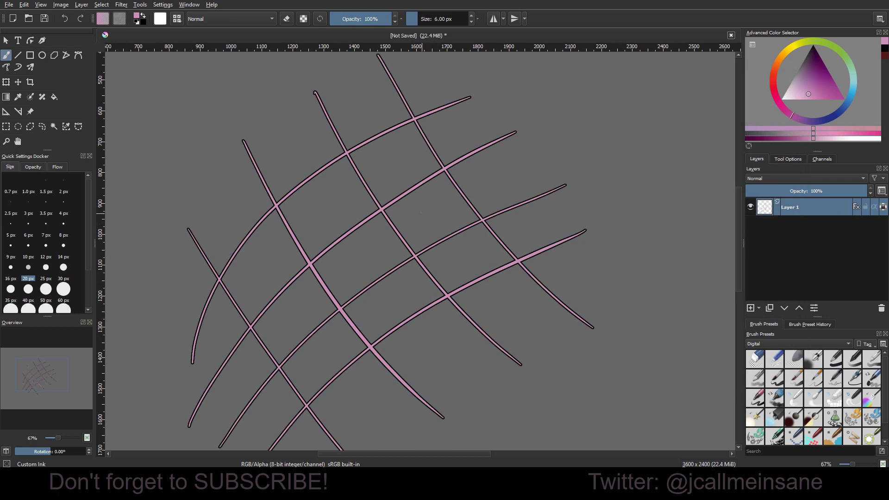
mouse_move(445, 258)
left_mouse_down()
mouse_move(297, 317)
mouse_move(252, 350)
left_mouse_up()
mouse_move(333, 308)
left_mouse_down()
mouse_move(305, 309)
mouse_move(399, 283)
left_mouse_up()
scroll(370, 266, "down", 1)
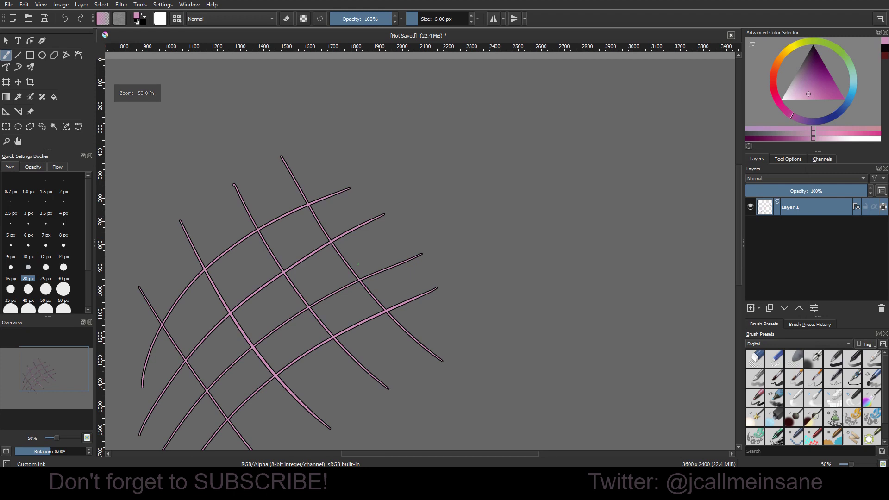
scroll(357, 264, "down", 1)
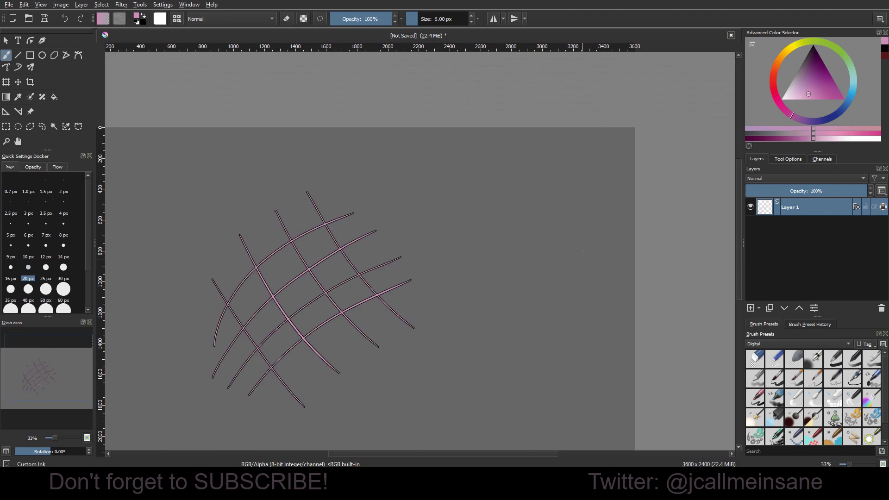
left_click_drag(574, 236, 555, 241)
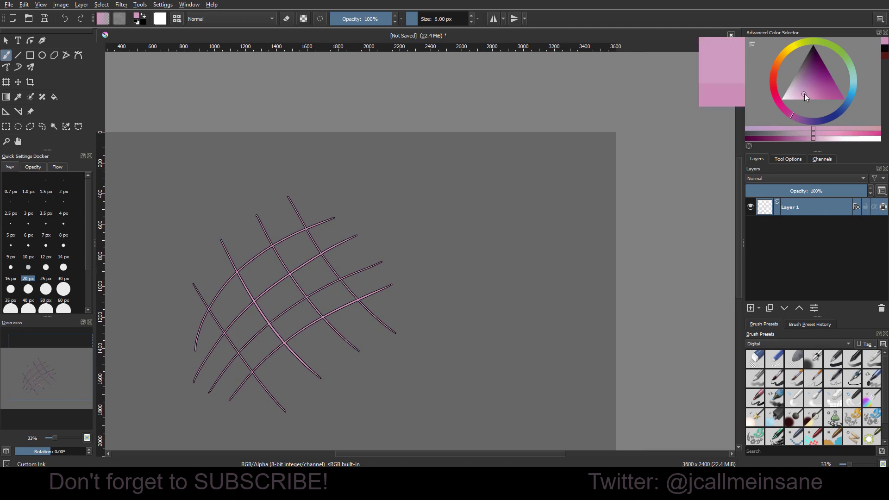
Add a new paint layer above Layer 1 and set the brush color to black.
left_click_drag(804, 93, 813, 90)
right_click(453, 250)
left_click(598, 267)
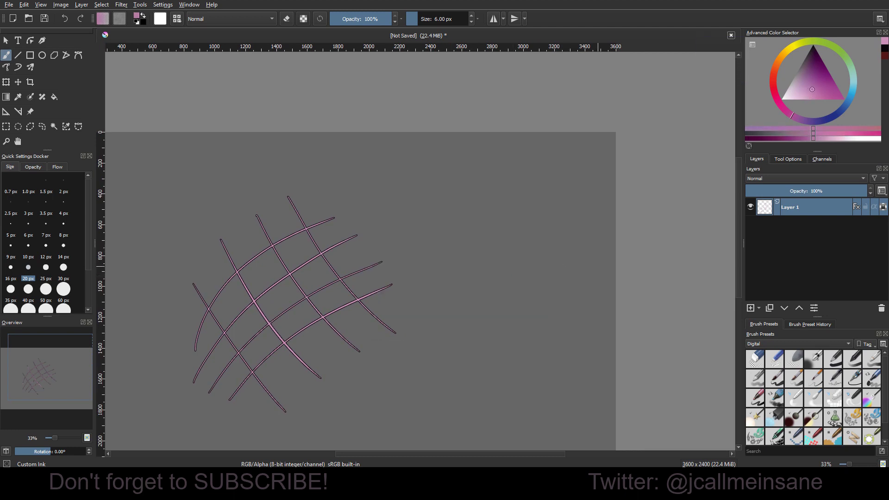
left_click(750, 308)
left_click_drag(810, 64, 813, 44)
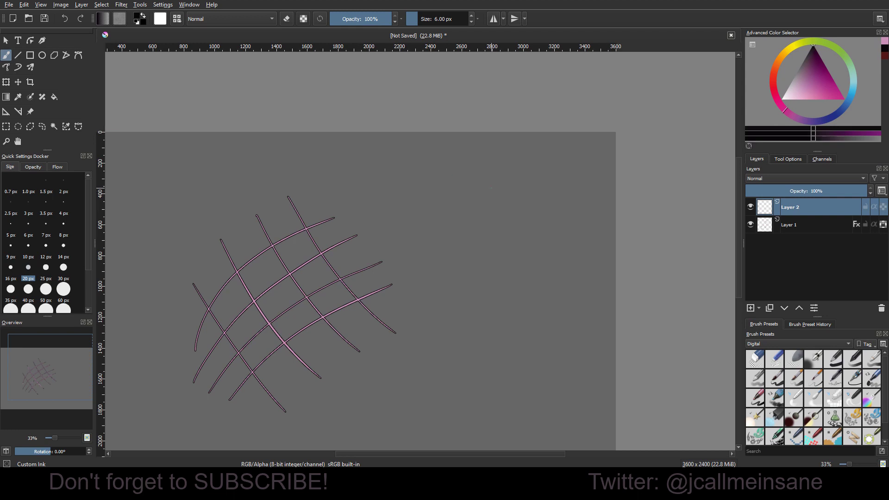
left_click_drag(511, 219, 429, 181)
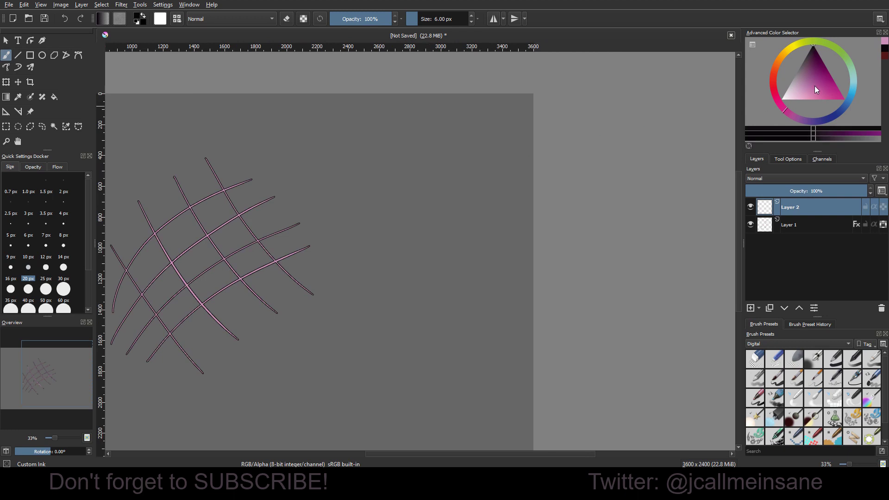
left_click_drag(776, 62, 793, 50)
left_click_drag(824, 93, 831, 106)
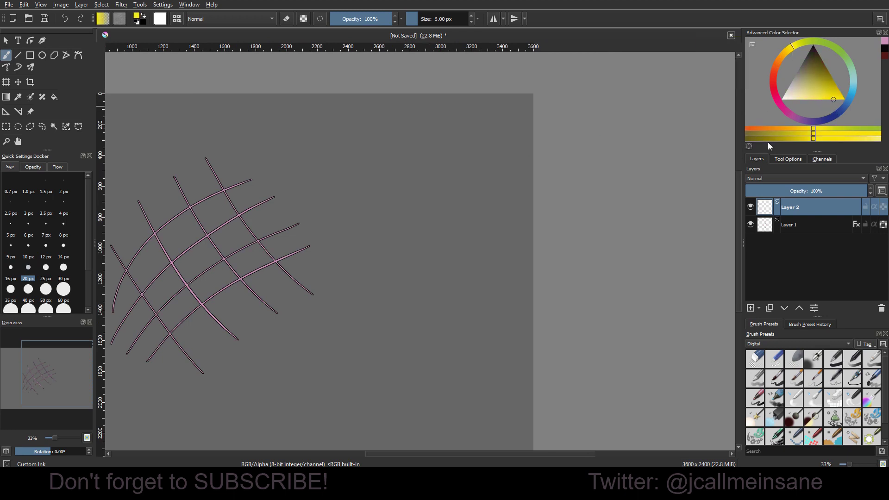
left_click_drag(453, 204, 464, 204, "shift")
Set the brush color back to black and hide Layer 1.
left_click(815, 43)
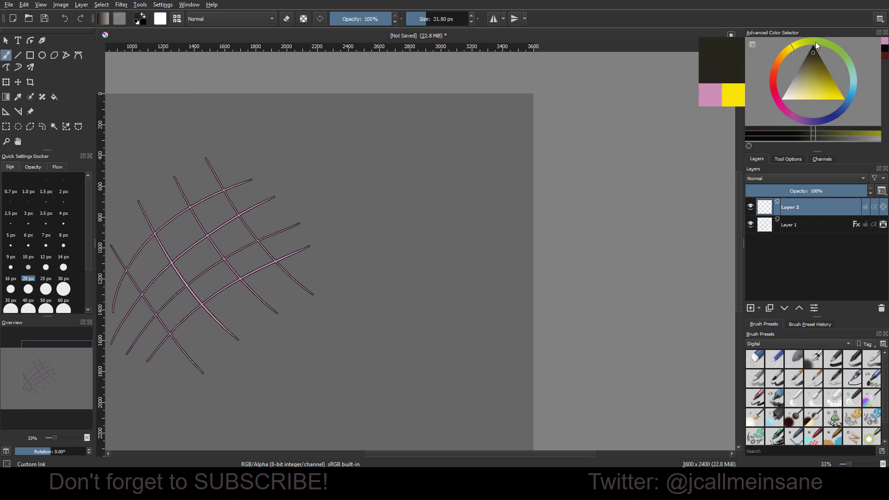
right_click(443, 177)
right_click(473, 187)
left_click_drag(348, 213, 585, 183)
left_click(751, 225)
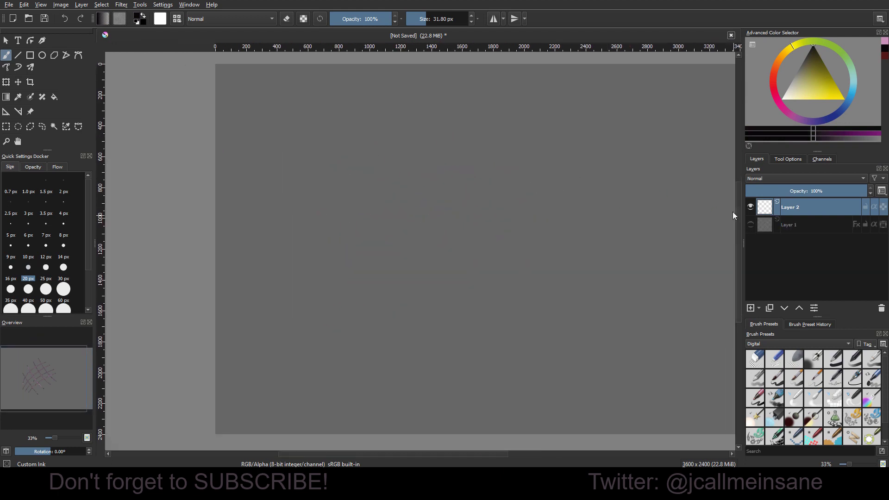
Reset the brush to 6 px and rough in a small head oval with center and eye guide lines.
left_click_drag(525, 222, 528, 241)
key("ctrl+z")
scroll(464, 193, "up", 1)
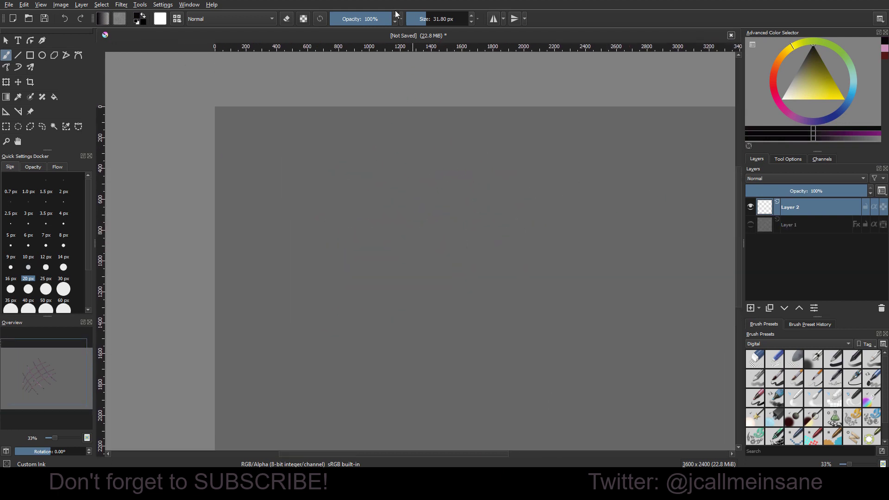
left_click(324, 22)
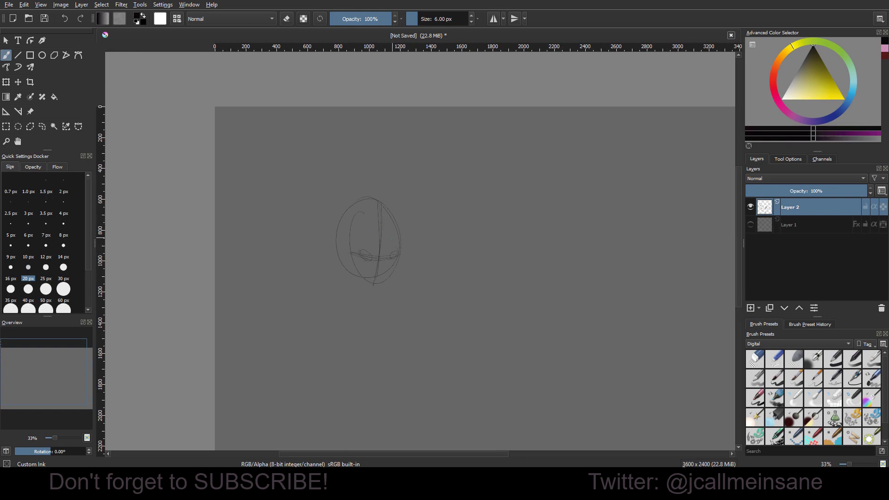
Work up the head sketch with a pointed jaw, cheek contour, brows and a nose mark.
key("ctrl+z")
left_click_drag(351, 273, 380, 295)
scroll(377, 265, "up", 3)
key("m")
mouse_move(417, 244)
left_mouse_down()
mouse_move(380, 270)
mouse_move(339, 270)
mouse_move(332, 300)
mouse_move(334, 292)
mouse_move(384, 362)
left_mouse_up()
left_click_drag(415, 179, 418, 229)
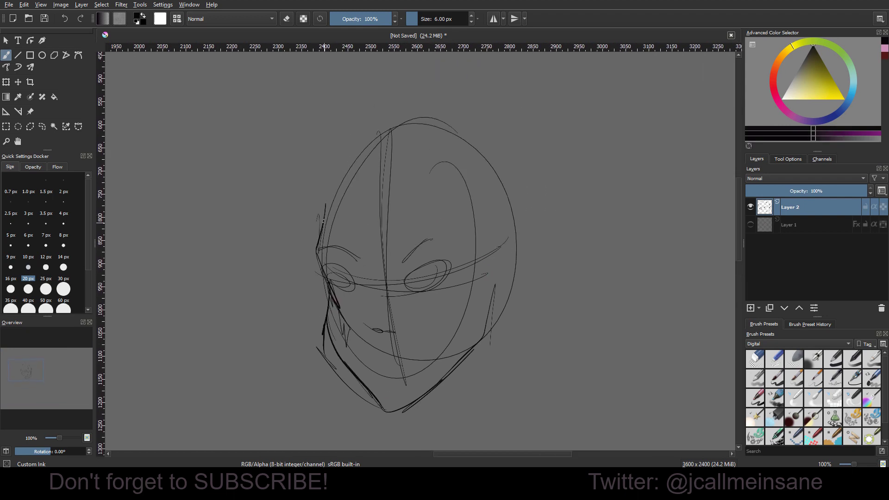
Sketch the skull contour from the left brow over the crown and down the back of the head.
left_click_drag(321, 221, 316, 249)
mouse_move(329, 200)
left_mouse_down()
mouse_move(315, 244)
mouse_move(332, 185)
left_mouse_up()
mouse_move(335, 184)
left_mouse_down()
mouse_move(394, 146)
mouse_move(471, 142)
left_mouse_up()
mouse_move(408, 147)
left_mouse_down()
mouse_move(469, 143)
mouse_move(488, 150)
mouse_move(515, 212)
left_mouse_up()
left_click_drag(504, 171, 530, 288)
Sketch the ear at the right side of the head and connect it to the jawline.
left_click_drag(527, 254, 508, 323)
left_click_drag(508, 309, 491, 273)
mouse_move(466, 225)
left_mouse_down()
mouse_move(484, 213)
mouse_move(501, 241)
mouse_move(495, 284)
left_mouse_up()
left_click_drag(495, 283, 472, 294)
left_click_drag(474, 294, 483, 241)
mouse_move(467, 247)
left_mouse_down()
mouse_move(467, 265)
mouse_move(434, 293)
mouse_move(369, 323)
mouse_move(398, 324)
left_mouse_up()
Erase stray lines along the left cheek with a brush of about 38 px, then return to painting mode.
key("e")
mouse_move(309, 241)
left_mouse_down()
mouse_move(312, 278)
mouse_move(312, 257)
left_mouse_up()
left_click_drag(318, 278, 337, 298)
left_click_drag(308, 271, 354, 324)
key("e")
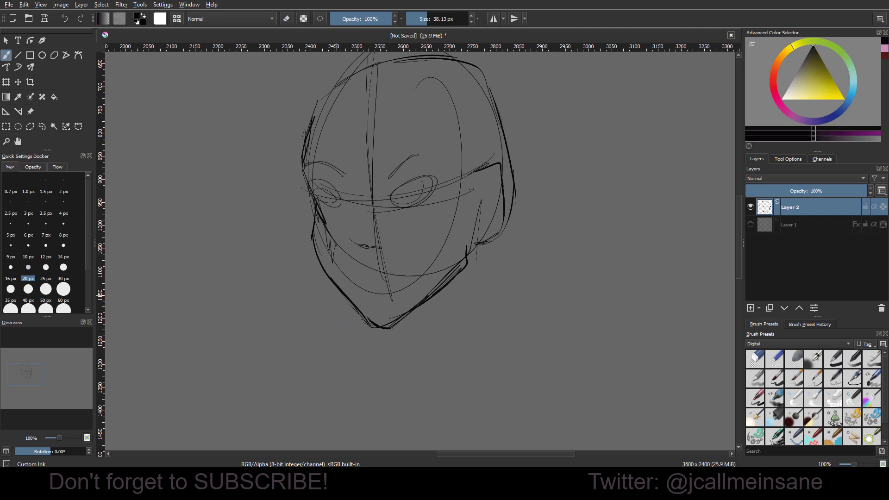
Reset the brush to 6 px and draw the nose and a filled mouth.
scroll(391, 188, "up", 2)
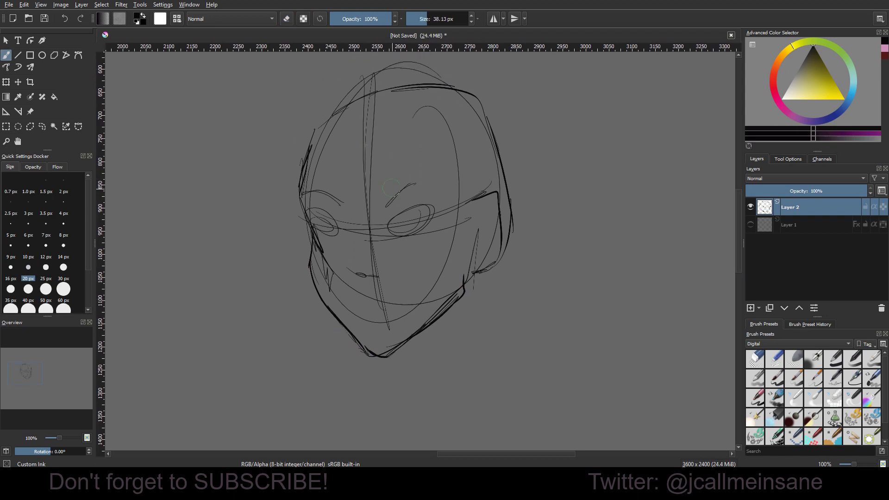
left_click(320, 19)
left_click_drag(401, 218, 394, 224)
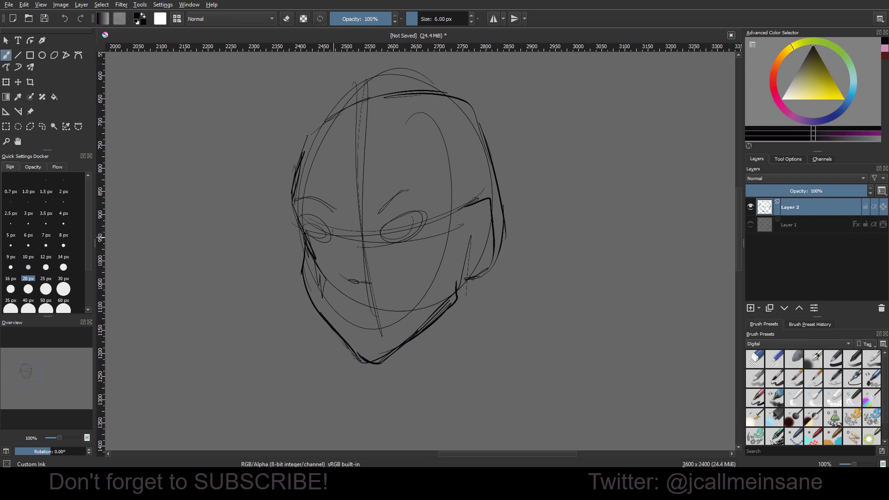
mouse_move(335, 233)
left_mouse_down()
mouse_move(342, 286)
mouse_move(359, 317)
mouse_move(384, 320)
mouse_move(345, 316)
mouse_move(378, 326)
mouse_move(383, 284)
left_mouse_up()
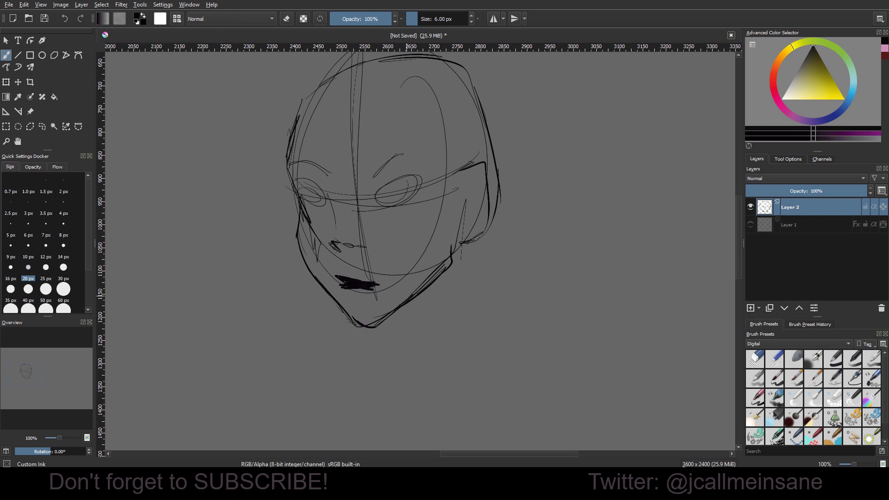
Sketch the front and back lines of the neck and darken the right jawline down to the chin.
mouse_move(391, 346)
left_mouse_down()
mouse_move(386, 329)
mouse_move(413, 378)
left_mouse_up()
left_click_drag(472, 244, 468, 260)
mouse_move(465, 245)
left_mouse_down()
mouse_move(463, 284)
mouse_move(449, 257)
mouse_move(423, 294)
mouse_move(394, 313)
left_mouse_up()
left_click_drag(425, 295, 374, 323)
left_click_drag(376, 324, 363, 326)
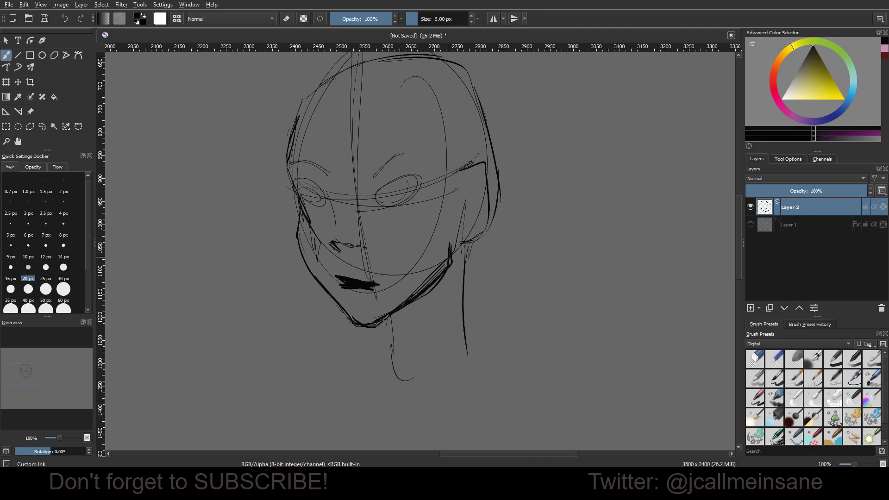
Clean up the left cheek and jaw contour by erasing the rough edge and redrawing it.
left_click_drag(405, 304, 407, 346)
mouse_move(302, 251)
left_mouse_down()
mouse_move(299, 273)
mouse_move(334, 335)
left_mouse_up()
left_click_drag(305, 294, 345, 355)
key("e")
left_click_drag(303, 289, 331, 337)
mouse_move(300, 281)
left_mouse_down()
mouse_move(333, 334)
mouse_move(323, 307)
left_mouse_up()
mouse_move(303, 295)
left_mouse_down()
mouse_move(320, 325)
mouse_move(303, 284)
mouse_move(323, 319)
left_mouse_up()
key("e")
left_click_drag(299, 279, 328, 335)
Erase the angular ear with the Eraser Circle preset and redraw it rounder with the 6 px Custom Ink brush.
right_click(472, 206)
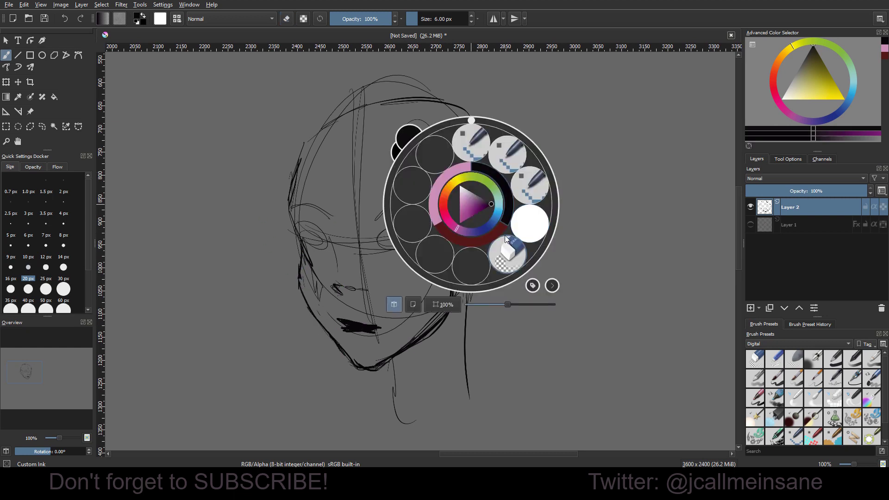
left_click(507, 252)
right_click(487, 202)
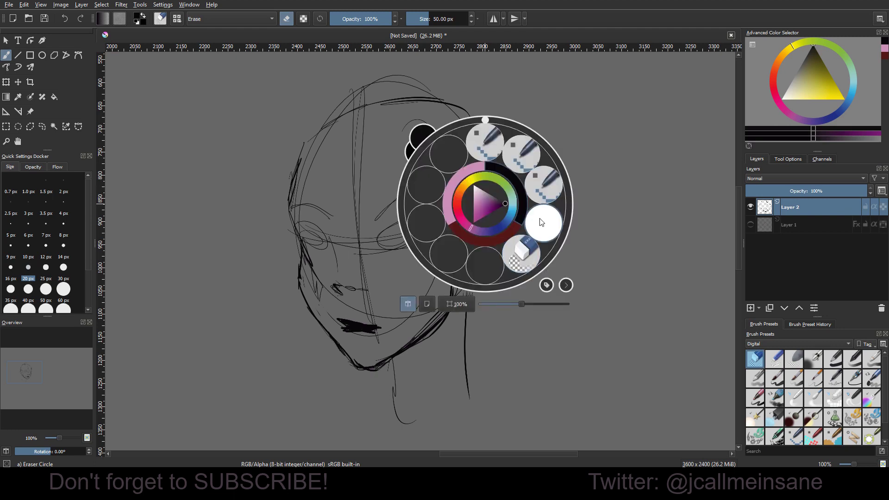
left_click(540, 201)
mouse_move(465, 227)
left_mouse_down()
mouse_move(485, 213)
mouse_move(491, 261)
left_mouse_up()
mouse_move(481, 213)
left_mouse_down()
mouse_move(496, 246)
mouse_move(465, 291)
mouse_move(478, 285)
mouse_move(491, 214)
mouse_move(485, 274)
mouse_move(474, 288)
left_mouse_up()
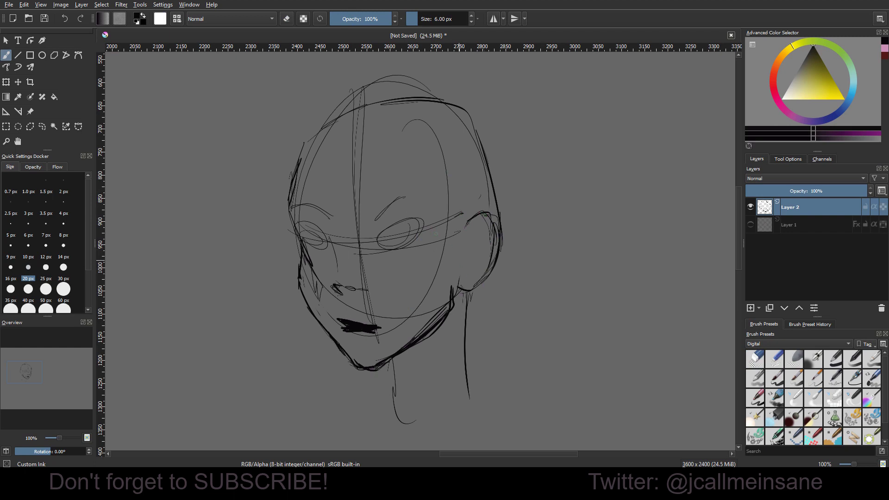
Draw the irises in both eyes and the line of the nose bridge.
mouse_move(367, 234)
left_mouse_down()
mouse_move(383, 239)
mouse_move(379, 256)
left_mouse_up()
mouse_move(382, 242)
left_mouse_down()
mouse_move(413, 234)
mouse_move(421, 247)
mouse_move(423, 235)
mouse_move(407, 246)
left_mouse_up()
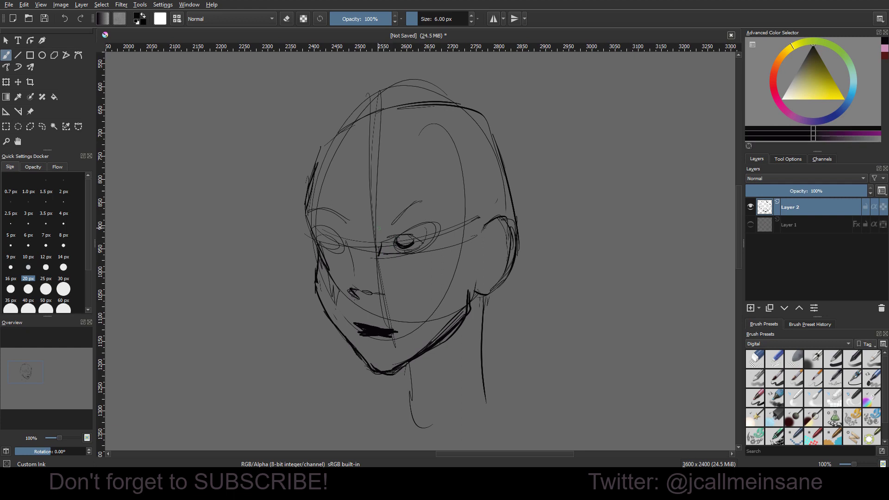
mouse_move(349, 227)
left_mouse_down()
mouse_move(358, 249)
mouse_move(351, 287)
left_mouse_up()
mouse_move(330, 229)
left_mouse_down()
mouse_move(348, 250)
mouse_move(347, 233)
mouse_move(323, 231)
mouse_move(349, 245)
mouse_move(321, 238)
mouse_move(347, 252)
mouse_move(417, 236)
mouse_move(388, 255)
left_mouse_up()
key("ctrl+z")
key("ctrl+z")
Draw thick eyebrows above both eyes, enlarging the brush to about 16.87 px.
left_click_drag(376, 221, 415, 206)
mouse_move(400, 209)
left_mouse_down()
mouse_move(424, 204)
mouse_move(401, 216)
mouse_move(421, 218)
left_mouse_up()
key("ctrl+z")
key("ctrl+z")
key("bracketright")
key("bracketright")
key("bracketright")
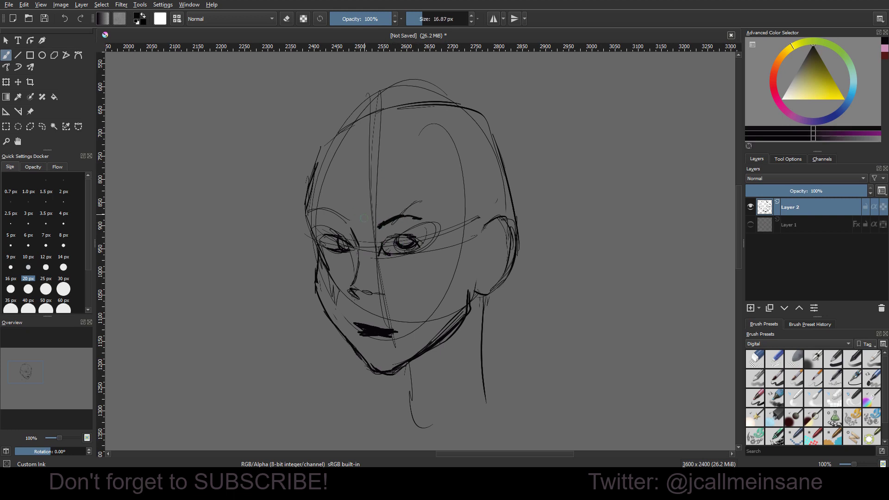
mouse_move(338, 225)
left_mouse_down()
mouse_move(350, 219)
mouse_move(327, 219)
left_mouse_up()
Reinforce the forehead and crown contour with the brush reduced to about 11.49 px.
key("bracketleft")
left_click_drag(331, 137, 313, 213)
mouse_move(317, 191)
left_mouse_down()
mouse_move(315, 251)
mouse_move(283, 219)
mouse_move(325, 132)
mouse_move(417, 116)
mouse_move(478, 145)
left_mouse_up()
Mirror the view and erase the construction curves, ear, back of the skull and jaw corner with the 50 px Eraser Circle.
key("m")
right_click(385, 150)
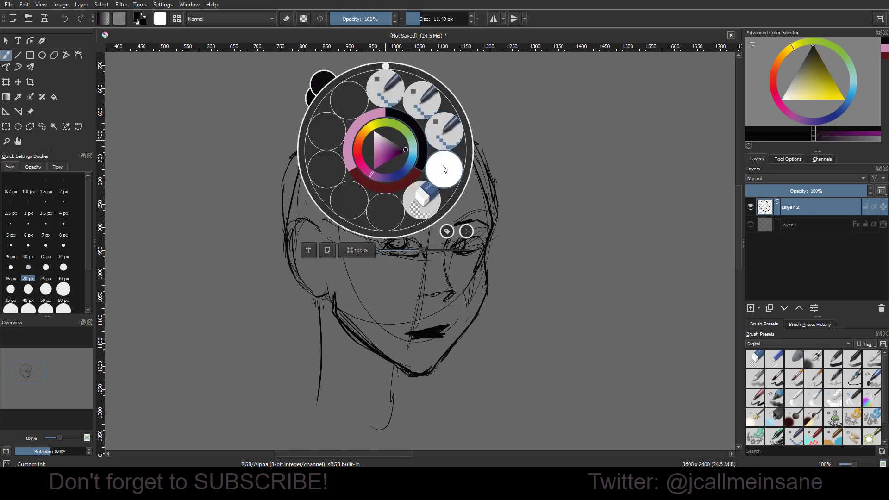
right_click(430, 187)
right_click(429, 188)
left_click(466, 238)
mouse_move(315, 134)
left_mouse_down()
mouse_move(407, 91)
mouse_move(431, 95)
left_mouse_up()
left_click_drag(349, 171, 381, 332)
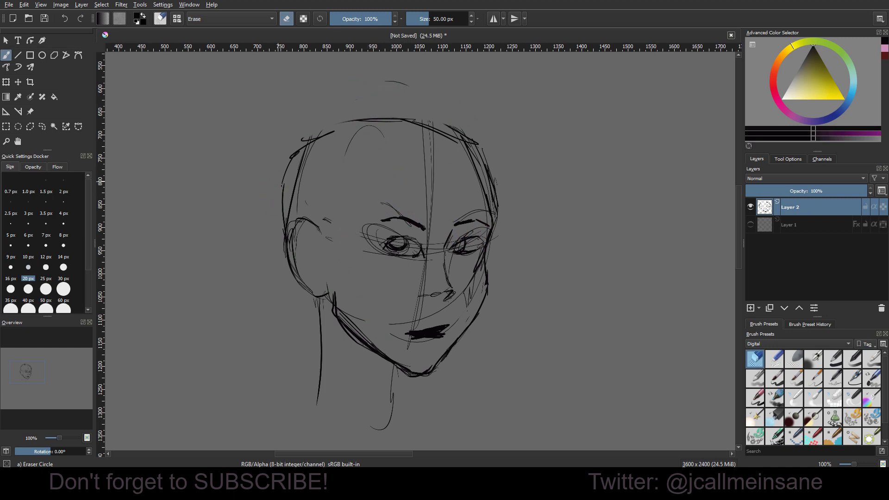
mouse_move(285, 232)
left_mouse_down()
mouse_move(352, 121)
mouse_move(274, 210)
left_mouse_up()
left_click_drag(302, 252, 349, 334)
Switch back to the 6 px Custom Ink brush and redraw the jawline from the ear toward the chin.
right_click(329, 306)
left_click(388, 324)
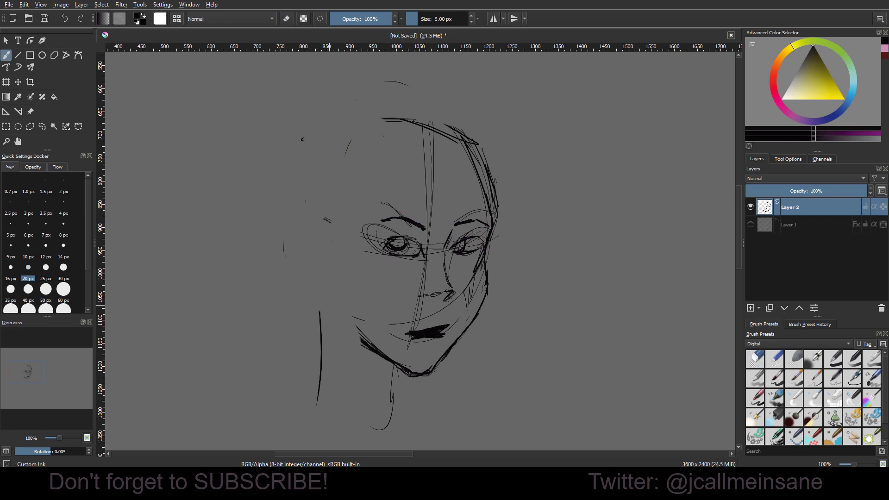
mouse_move(347, 294)
left_mouse_down()
mouse_move(329, 276)
mouse_move(326, 294)
mouse_move(350, 325)
left_mouse_up()
key("ctrl+z")
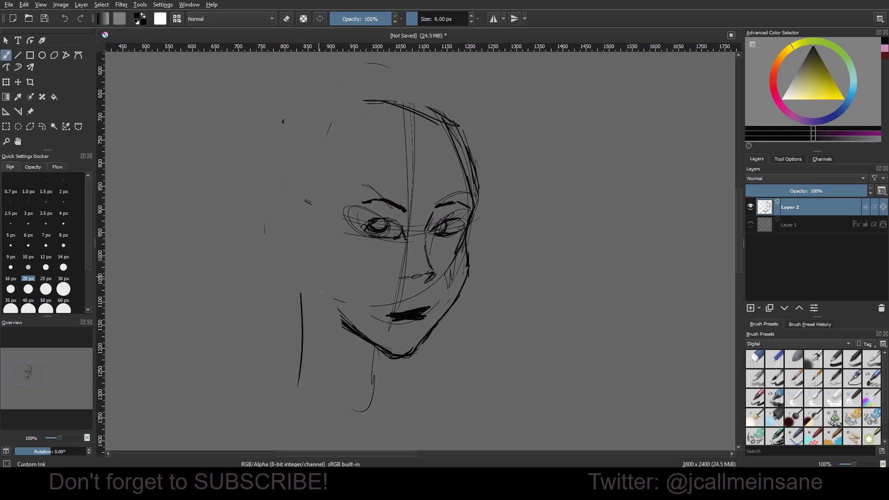
left_click_drag(314, 262, 353, 325)
left_click_drag(320, 288, 353, 326)
mouse_move(307, 212)
left_mouse_down()
mouse_move(307, 256)
mouse_move(316, 258)
left_mouse_up()
left_click_drag(284, 225, 305, 261)
mouse_move(280, 214)
left_mouse_down()
mouse_move(283, 204)
mouse_move(311, 279)
left_mouse_up()
key("ctrl+z")
key("ctrl+z")
key("ctrl+z")
key("ctrl+z")
Draw the ear with its joint to the jaw and flip the mirrored view back.
left_click_drag(286, 251, 300, 264)
mouse_move(302, 216)
left_mouse_down()
mouse_move(299, 280)
mouse_move(315, 279)
left_mouse_up()
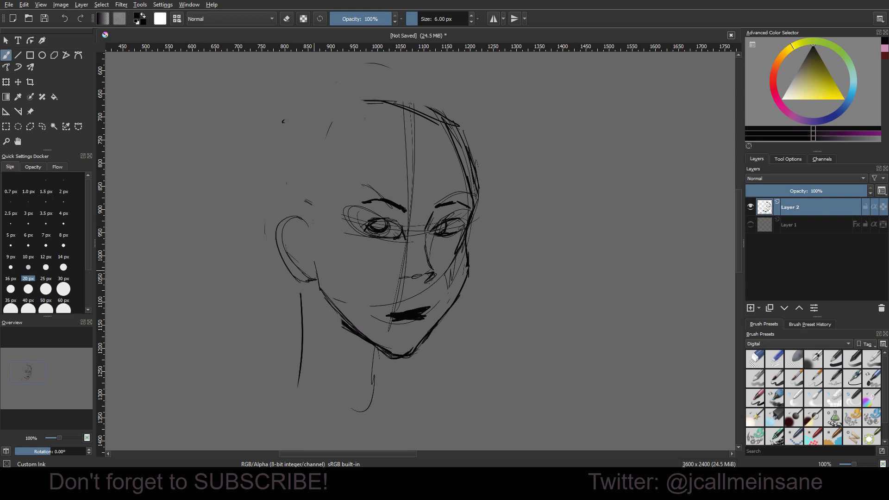
key("m")
Redraw the neck with its front contour, neck muscle lines and the beginnings of the collarbone and shoulder.
left_click_drag(515, 260, 451, 206)
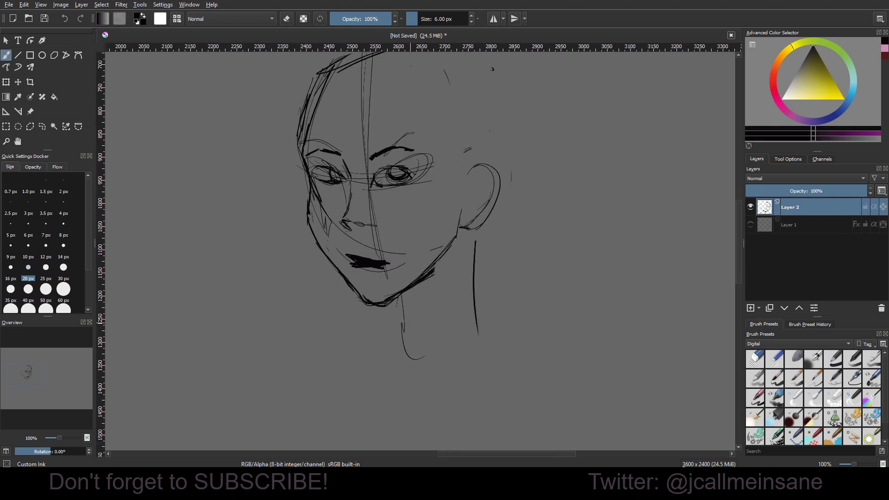
mouse_move(401, 290)
left_mouse_down()
mouse_move(407, 343)
mouse_move(432, 357)
left_mouse_up()
left_click_drag(477, 243, 447, 277)
mouse_move(449, 263)
left_mouse_down()
mouse_move(463, 365)
mouse_move(443, 408)
left_mouse_up()
left_click_drag(440, 326, 460, 268)
mouse_move(461, 228)
left_mouse_down()
mouse_move(424, 363)
mouse_move(393, 318)
mouse_move(416, 326)
left_mouse_up()
left_click_drag(486, 291, 522, 312)
left_click_drag(471, 288, 470, 394)
Erase the old nose sketch with the 50 px Eraser Circle and switch back to the 6 px Custom Ink brush.
left_click_drag(337, 244, 331, 238)
right_click(333, 275)
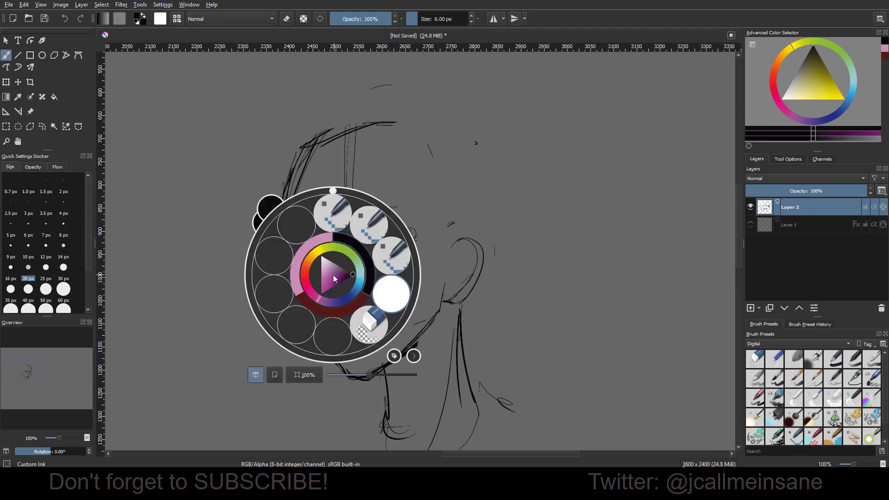
left_click(376, 319)
right_click(341, 292)
mouse_move(335, 297)
left_mouse_down()
mouse_move(322, 286)
mouse_move(303, 304)
mouse_move(355, 310)
left_mouse_up()
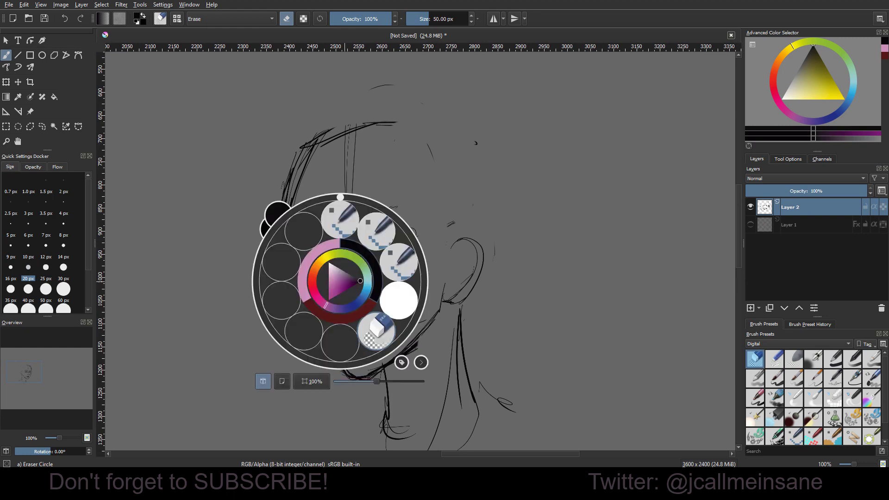
right_click(338, 282)
left_click(397, 301)
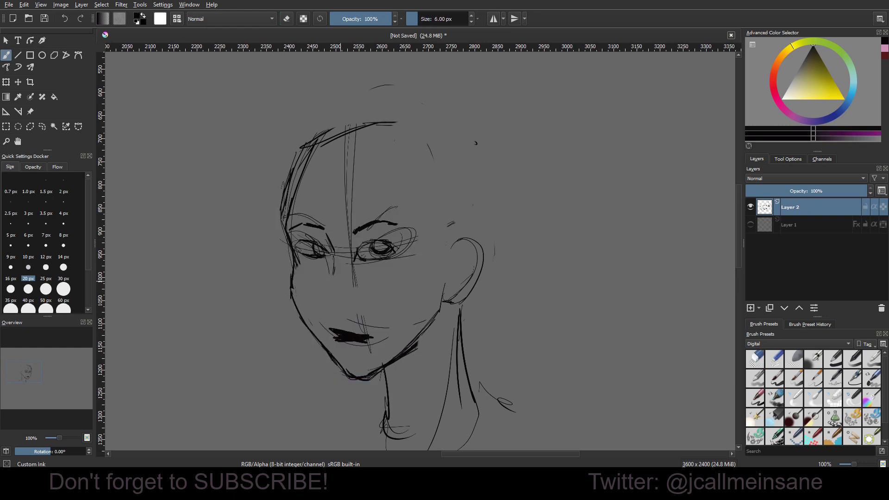
Redraw the nose with its bridge, tip and nostril above the lips.
mouse_move(345, 271)
left_mouse_down()
mouse_move(346, 262)
mouse_move(323, 289)
mouse_move(351, 299)
left_mouse_up()
left_click_drag(347, 299, 356, 302)
left_click_drag(375, 179, 384, 168)
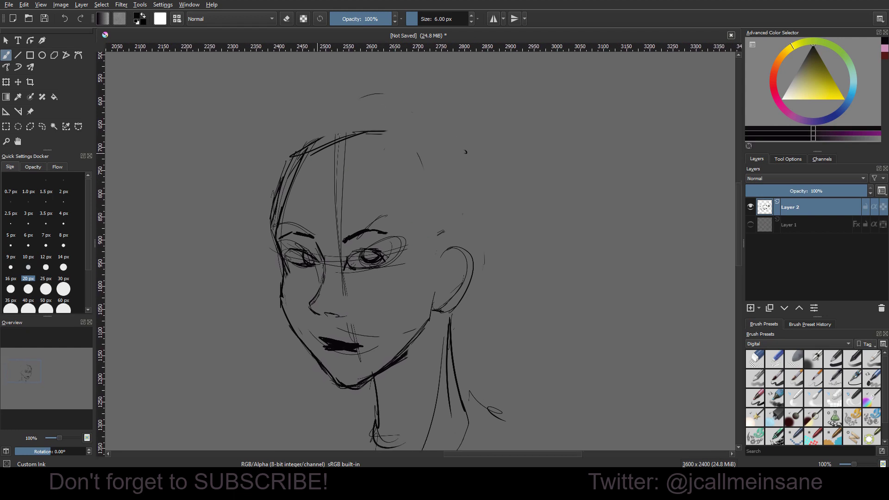
Draw the top and back of the skull from the crown to behind the ear with the Custom Ink brush.
mouse_move(340, 135)
left_mouse_down()
mouse_move(481, 188)
mouse_move(465, 245)
left_mouse_up()
left_click_drag(474, 216, 462, 254)
left_click_drag(473, 179, 478, 219)
left_click_drag(375, 157, 399, 127)
right_click(390, 137)
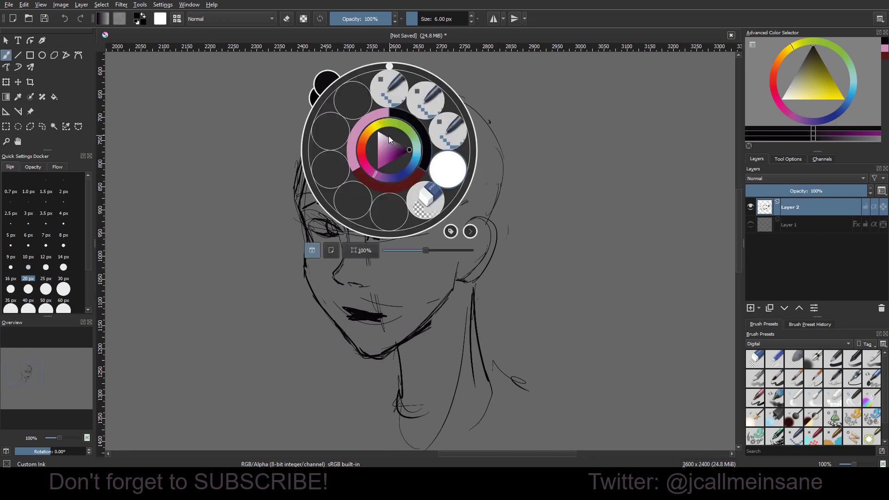
left_click(440, 175)
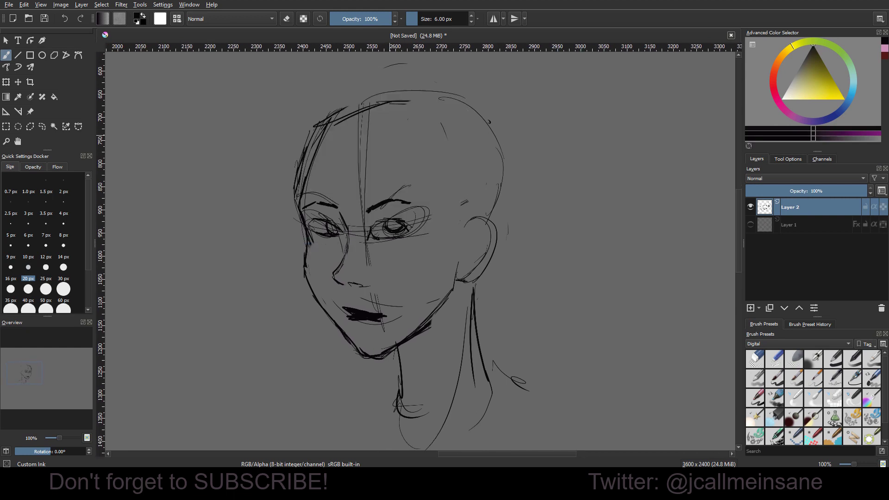
Erase the rough forehead and front crown contour with the Eraser Circle and return to the Custom Ink brush.
left_click_drag(415, 186, 401, 200)
right_click(403, 194)
left_click(442, 241)
mouse_move(280, 185)
left_mouse_down()
mouse_move(295, 164)
mouse_move(394, 111)
left_mouse_up()
right_click(338, 145)
left_click(387, 168)
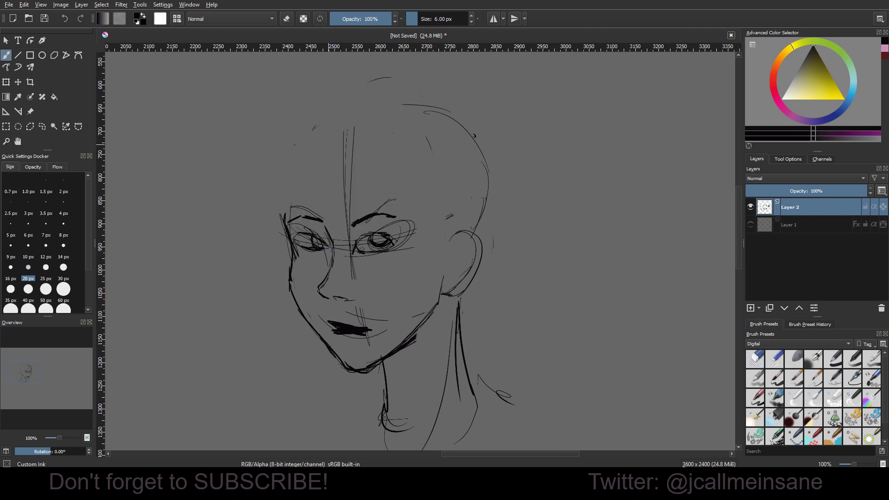
Redraw the forehead as a rounder contour from the far brow up to the crown, joining the back of the skull.
left_click_drag(340, 172, 328, 191)
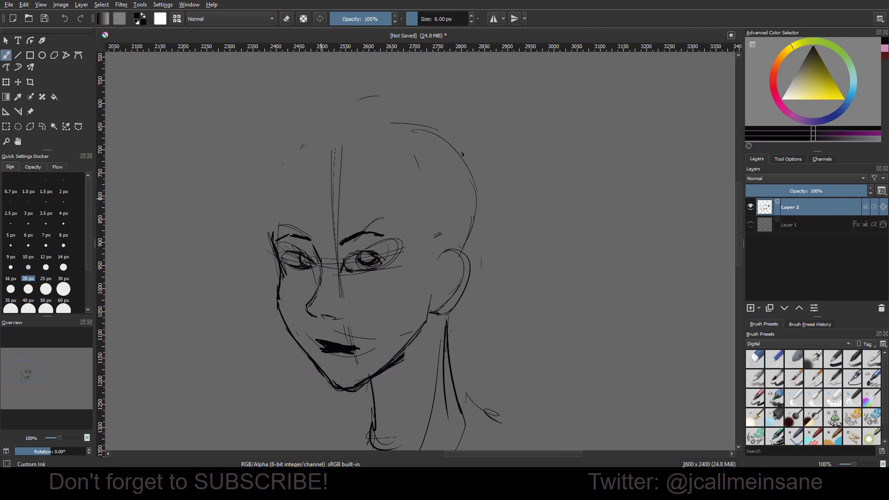
mouse_move(277, 232)
left_mouse_down()
mouse_move(289, 168)
mouse_move(369, 133)
mouse_move(441, 130)
mouse_move(471, 163)
mouse_move(465, 188)
left_mouse_up()
left_click_drag(450, 248, 448, 189)
left_click_drag(378, 232, 388, 260)
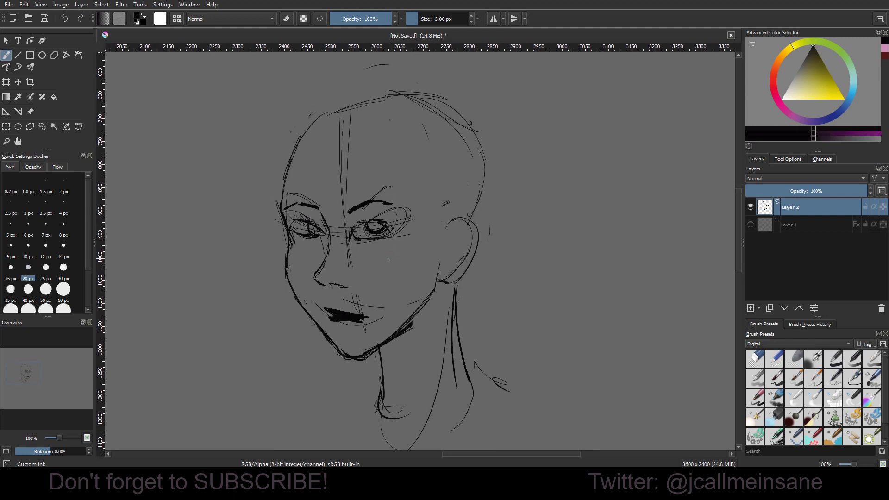
Erase the far cheek and chin contour with the 50 px Eraser Circle and switch back to the Custom Ink brush.
right_click(363, 299)
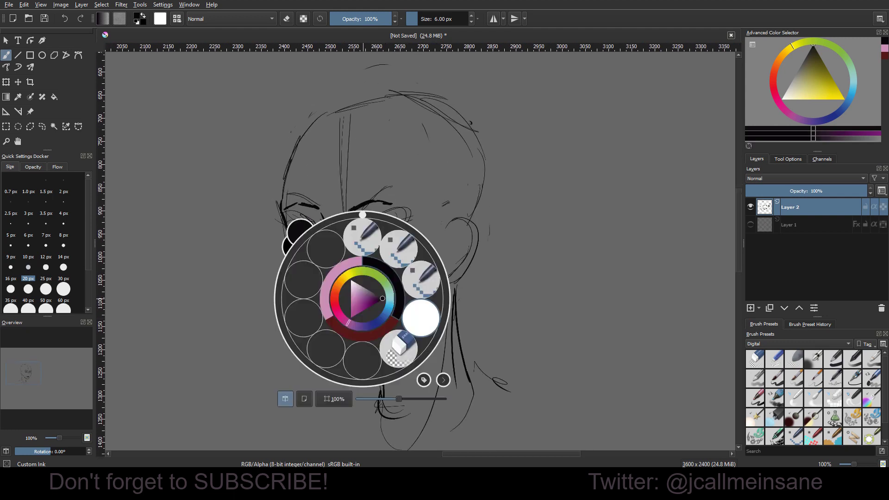
left_click(401, 348)
left_click_drag(282, 258, 342, 356)
right_click(304, 320)
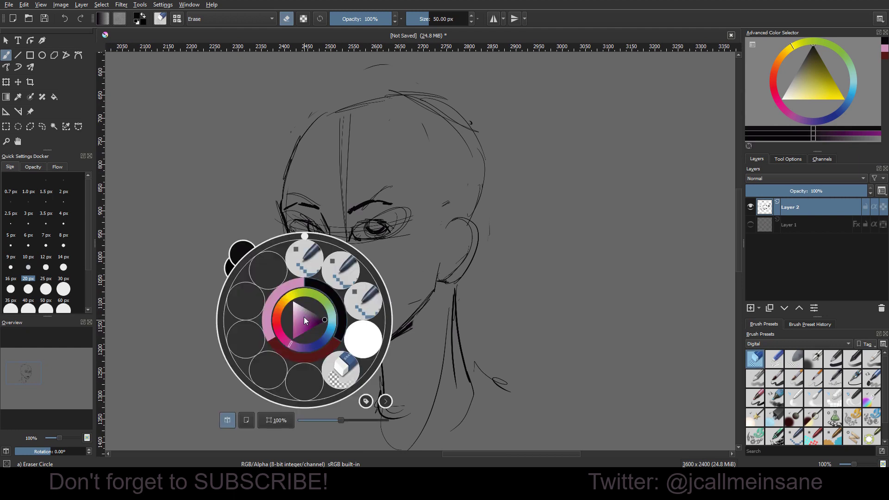
left_click(363, 339)
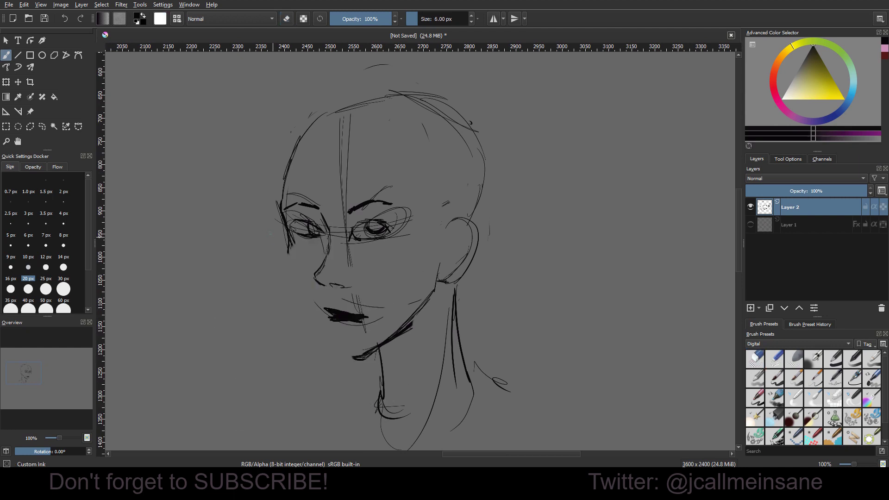
Redraw the far cheek, chin and jawline, erasing the old thick strokes under the jaw.
mouse_move(288, 242)
left_mouse_down()
mouse_move(297, 291)
mouse_move(339, 351)
mouse_move(357, 355)
mouse_move(349, 355)
mouse_move(395, 330)
left_mouse_up()
key("e")
mouse_move(354, 360)
left_mouse_down()
mouse_move(379, 349)
mouse_move(356, 360)
left_mouse_up()
left_click_drag(402, 333, 381, 344)
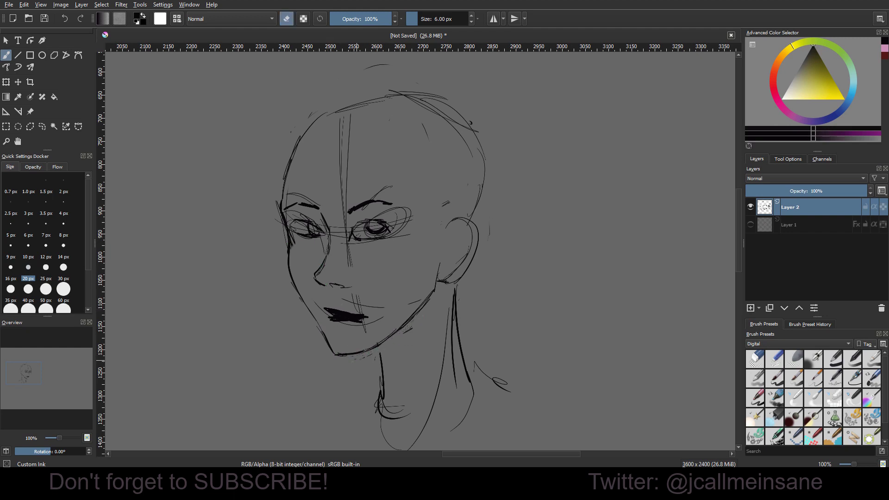
key("e")
left_click_drag(326, 335, 344, 354)
left_click_drag(351, 262, 365, 274, "space")
Fill in the irises of both eyes and shape the lips as a solid black form.
left_click_drag(388, 233, 394, 242)
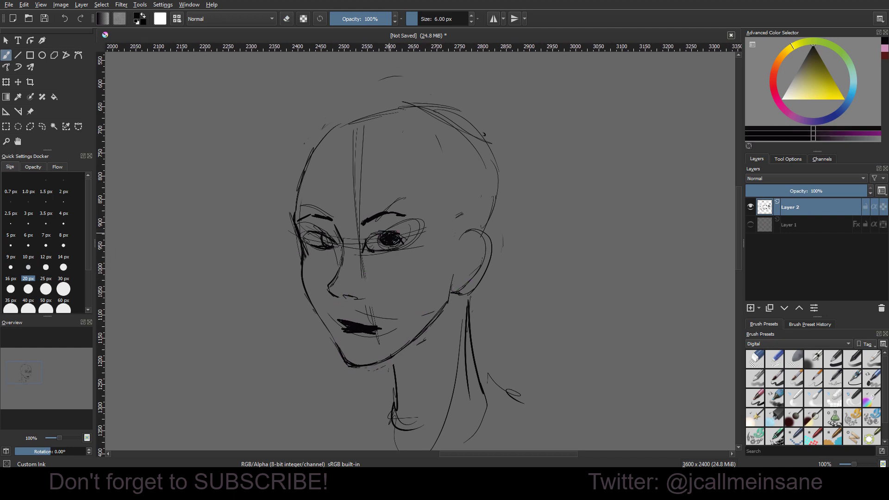
left_click_drag(326, 239, 331, 246)
mouse_move(345, 319)
left_mouse_down()
mouse_move(375, 327)
mouse_move(345, 333)
mouse_move(383, 324)
mouse_move(372, 324)
left_mouse_up()
key("e")
key("e")
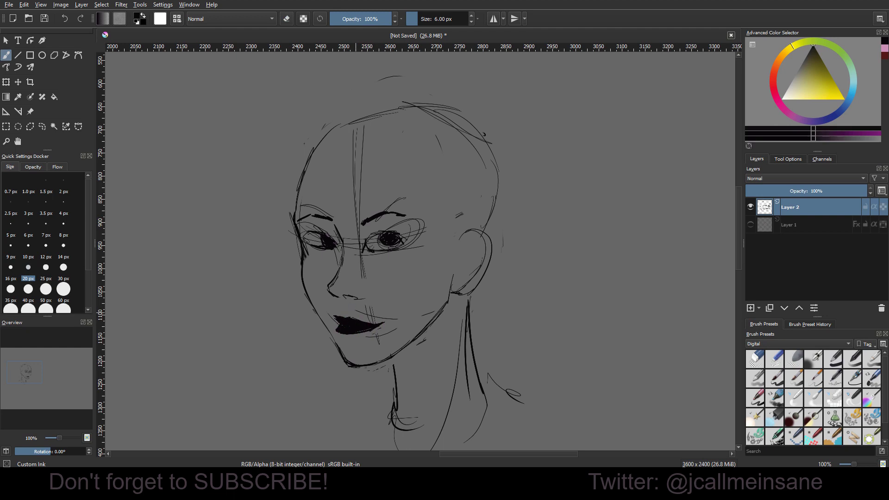
Strengthen the line from cheek to chin and darken the eyelids around both eyes.
left_click_drag(311, 309, 336, 345)
left_click_drag(361, 290, 359, 299)
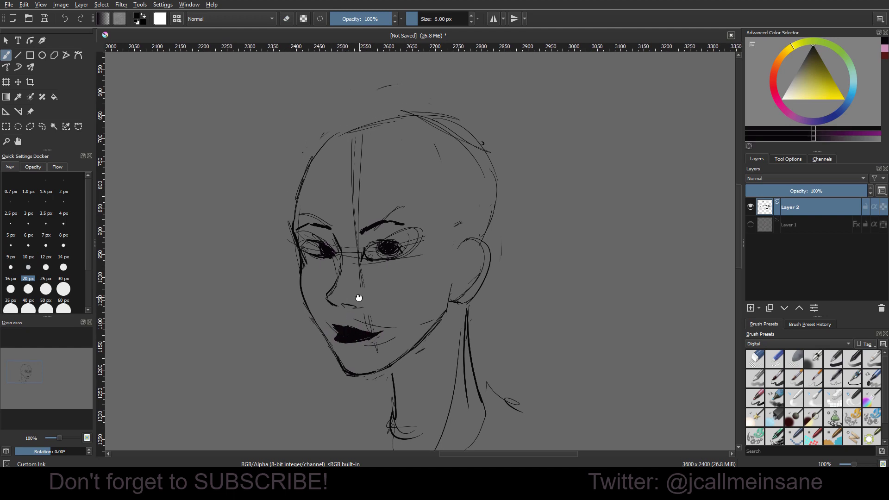
left_click_drag(441, 301, 448, 302)
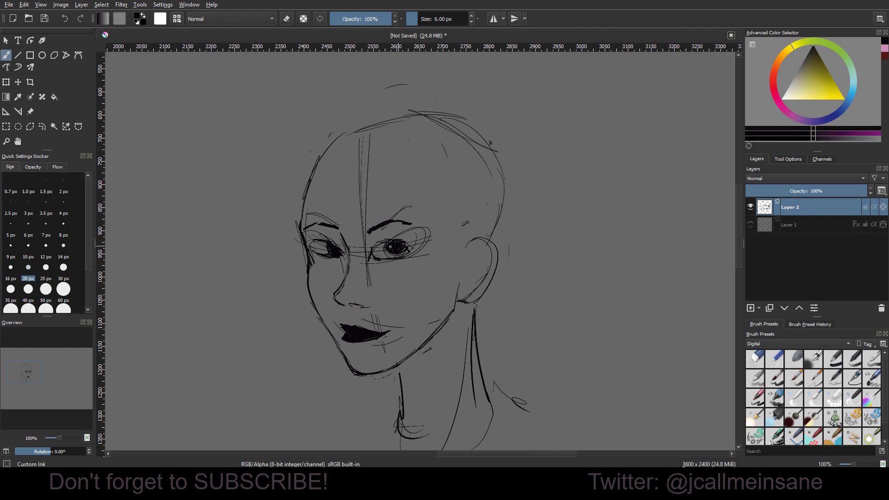
left_click_drag(380, 242, 373, 251)
left_click_drag(374, 244, 406, 251)
left_click_drag(315, 248, 308, 246)
Sketch the hairline across the forehead, around the temple and down to the ear.
mouse_move(423, 199)
left_mouse_down()
mouse_move(429, 190)
mouse_move(381, 198)
left_mouse_up()
mouse_move(399, 122)
left_mouse_down()
mouse_move(474, 144)
mouse_move(498, 183)
mouse_move(497, 213)
left_mouse_up()
left_click_drag(314, 181, 431, 177)
mouse_move(435, 187)
left_mouse_down()
mouse_move(444, 208)
mouse_move(444, 192)
left_mouse_up()
left_click_drag(444, 192, 456, 264)
left_click_drag(466, 254, 456, 265)
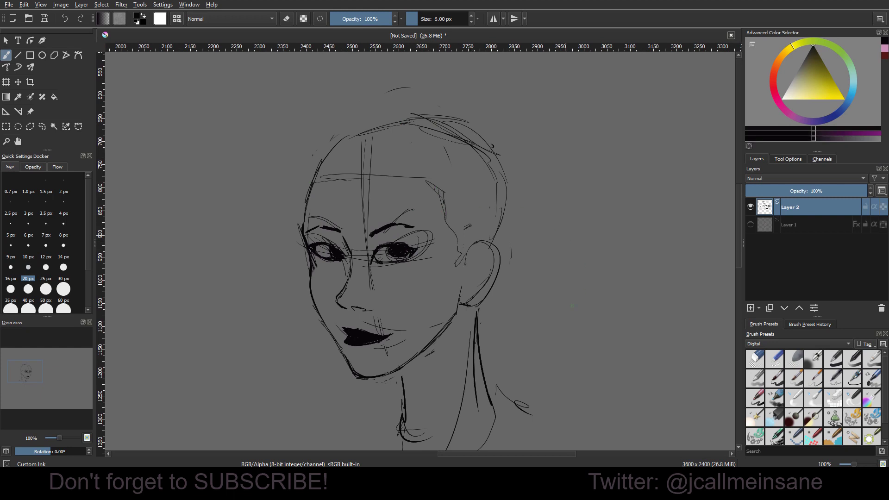
Mirror the view horizontally and add a new paint layer above the sketch.
mouse_move(425, 354)
left_mouse_down()
mouse_move(432, 321)
mouse_move(416, 323)
left_mouse_up()
key("m")
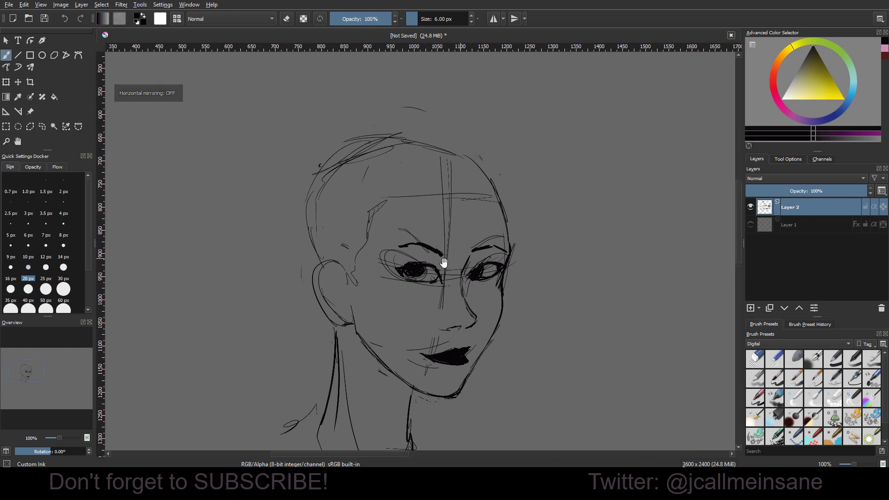
left_click(751, 308)
Choose a muted light purple as the painting color and keep the Custom Ink brush.
left_click(793, 115)
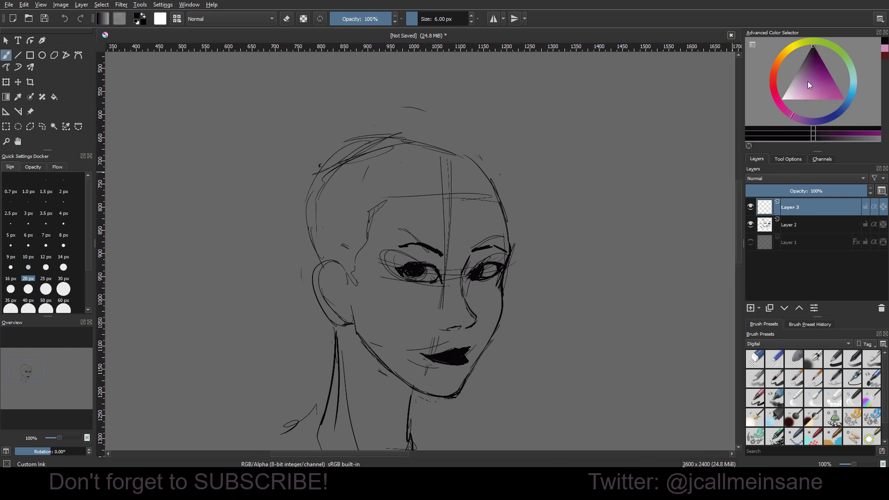
left_click(854, 91)
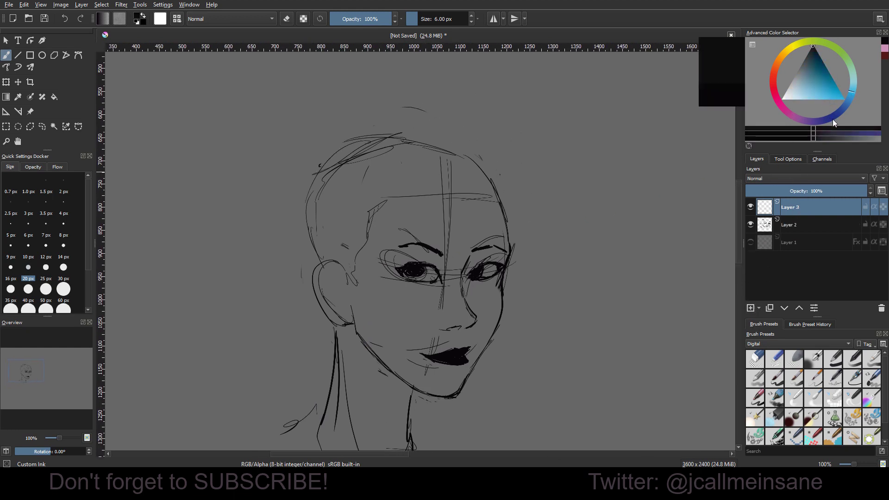
left_click_drag(833, 121, 806, 122)
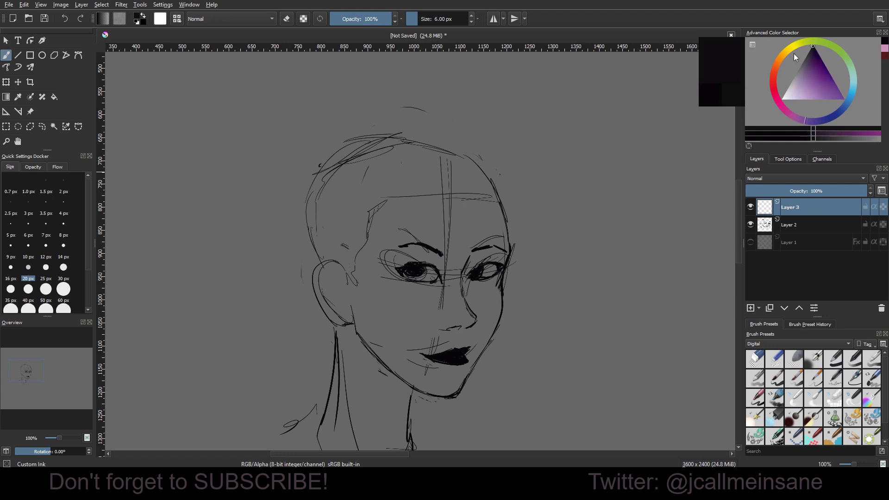
left_click(807, 121)
left_click(811, 93)
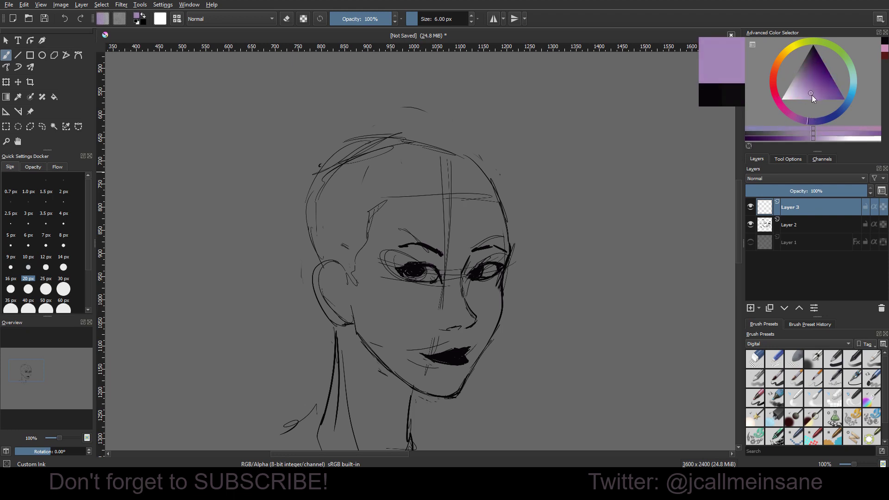
left_click_drag(813, 96, 812, 98)
right_click(517, 283)
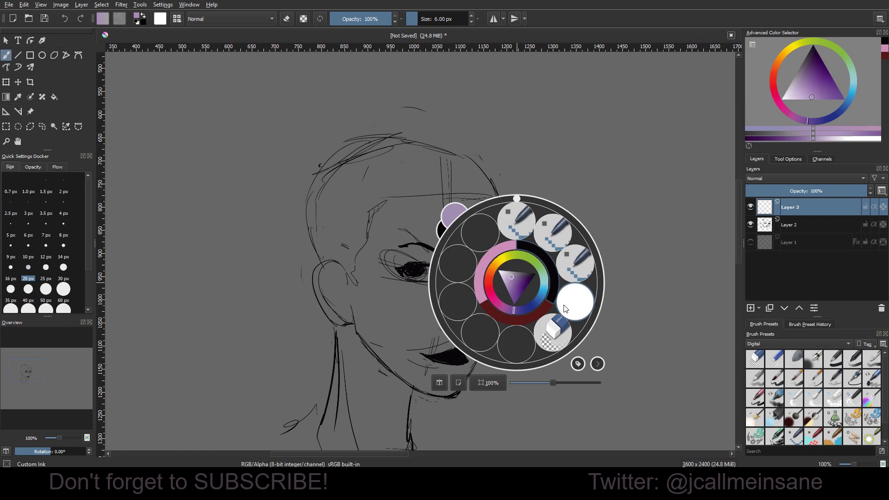
left_click(566, 308)
right_click(454, 237)
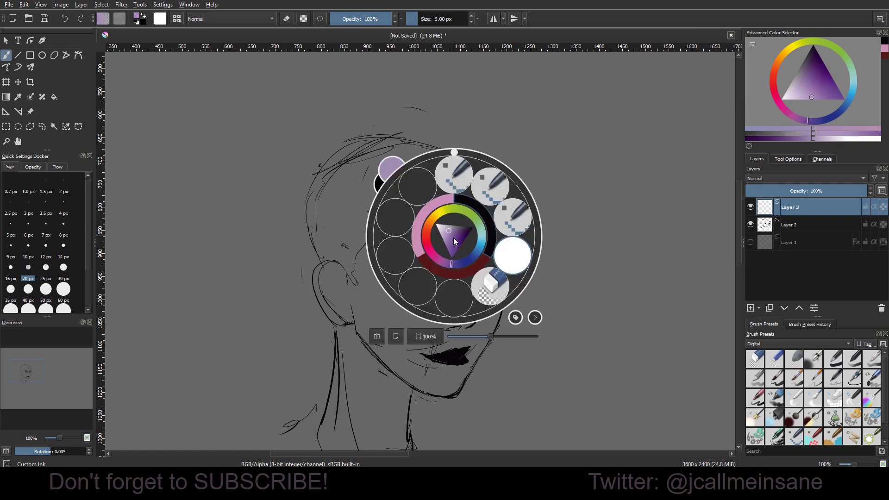
left_click(545, 162)
left_click_drag(474, 252, 527, 252)
left_click_drag(472, 254, 466, 274)
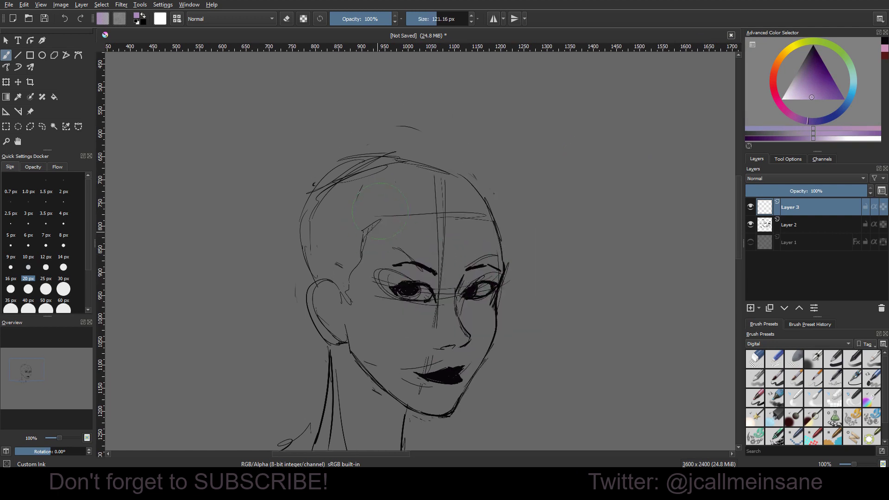
left_click_drag(381, 208, 355, 323)
mouse_move(369, 225)
left_mouse_down()
mouse_move(359, 279)
mouse_move(374, 440)
left_mouse_up()
left_click_drag(371, 307, 370, 220)
left_click_drag(346, 178, 365, 382)
mouse_move(318, 237)
left_mouse_down()
mouse_move(337, 151)
mouse_move(342, 242)
left_mouse_up()
mouse_move(318, 155)
left_mouse_down()
mouse_move(292, 282)
mouse_move(323, 358)
mouse_move(325, 255)
left_mouse_up()
left_click_drag(299, 188, 317, 281)
key("ctrl+z")
key("ctrl+z")
key("ctrl+z")
key("ctrl+z")
key("ctrl+z")
key("ctrl+z")
key("ctrl+z")
key("ctrl+z")
key("ctrl+z")
key("ctrl+z")
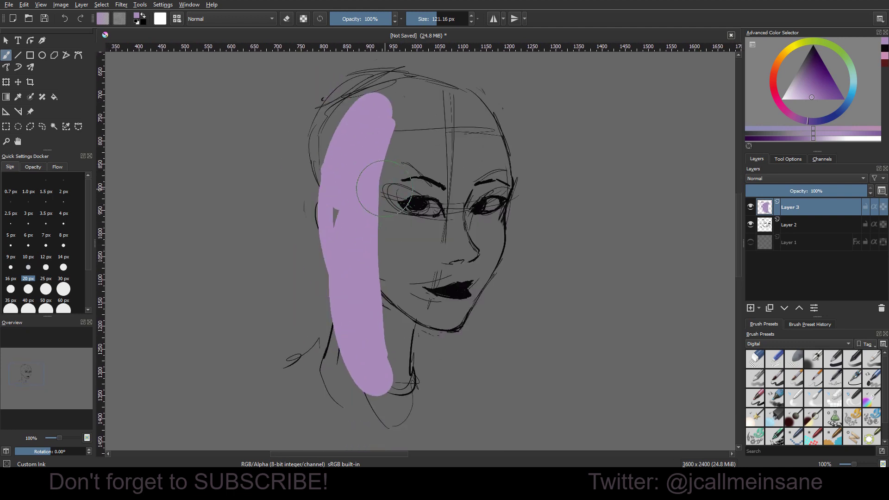
Set the brush size to about 63 px and paint long purple hair strands down both sides of the face.
left_click_drag(371, 172, 344, 172, "shift")
mouse_move(366, 150)
left_mouse_down()
mouse_move(407, 376)
mouse_move(364, 273)
left_mouse_up()
left_click_drag(359, 180, 397, 391)
left_click_drag(505, 140, 510, 199)
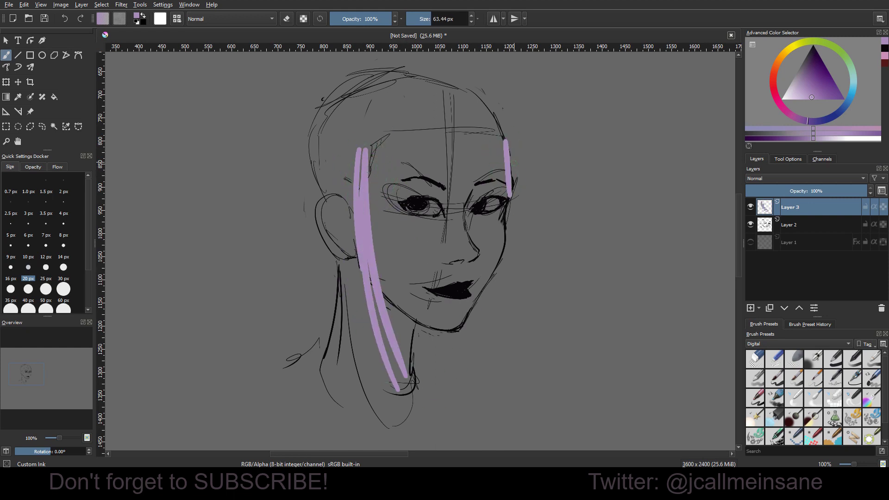
left_click_drag(515, 160, 491, 366)
left_click_drag(496, 265, 483, 350)
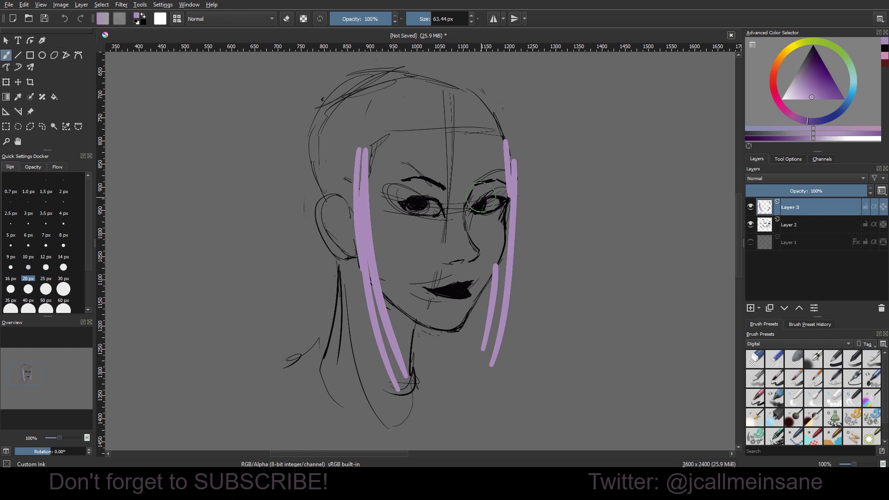
Enlarge the brush to 68 px and fill the hair over the crown and back of the head.
key("bracketright")
left_click_drag(406, 160, 417, 209)
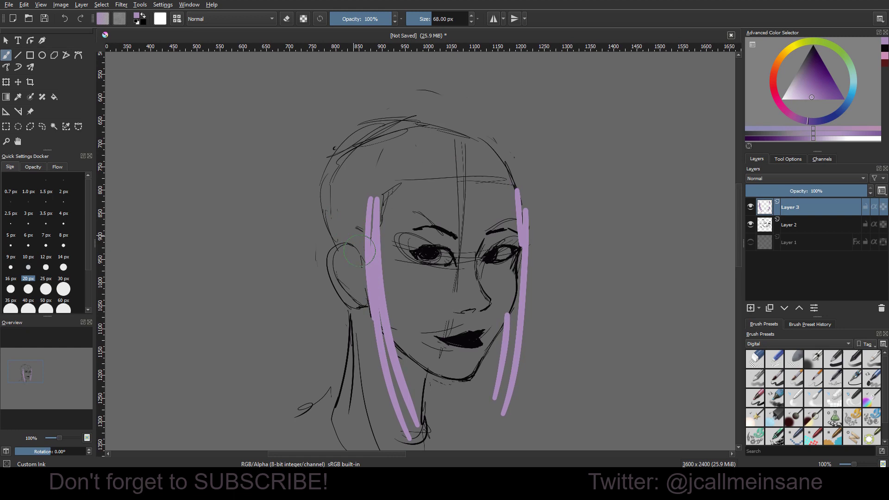
mouse_move(360, 250)
left_mouse_down()
mouse_move(343, 225)
mouse_move(354, 220)
mouse_move(339, 191)
mouse_move(369, 182)
mouse_move(385, 165)
mouse_move(409, 168)
mouse_move(381, 124)
mouse_move(501, 168)
mouse_move(509, 197)
left_mouse_up()
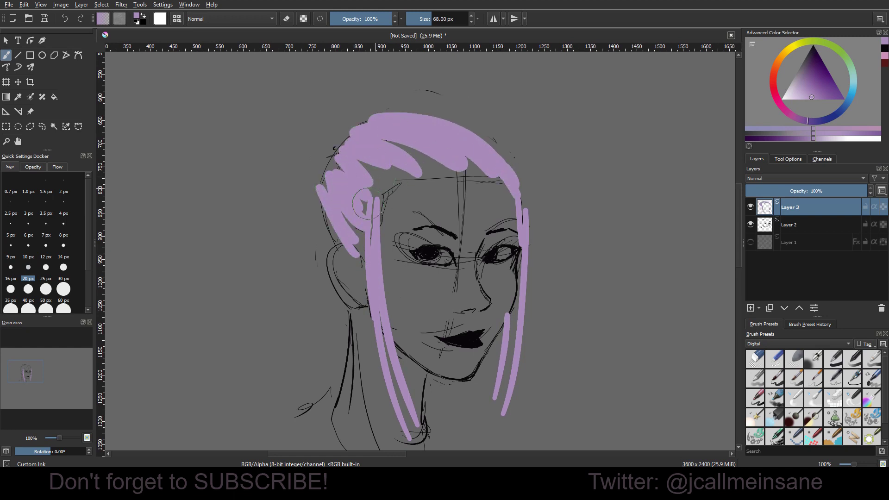
mouse_move(368, 204)
left_mouse_down()
mouse_move(369, 179)
mouse_move(480, 167)
left_mouse_up()
mouse_move(381, 137)
left_mouse_down()
mouse_move(405, 121)
mouse_move(403, 139)
mouse_move(482, 135)
mouse_move(408, 123)
mouse_move(447, 158)
mouse_move(532, 159)
mouse_move(424, 151)
mouse_move(402, 178)
mouse_move(423, 153)
left_mouse_up()
Refine the edge of the purple hair along the forehead and temple, alternating between painting and erasing.
key("e")
key("e")
mouse_move(401, 189)
left_mouse_down()
mouse_move(451, 148)
mouse_move(440, 150)
mouse_move(424, 162)
mouse_move(516, 153)
mouse_move(502, 183)
mouse_move(465, 165)
mouse_move(529, 185)
mouse_move(543, 228)
left_mouse_up()
key("e")
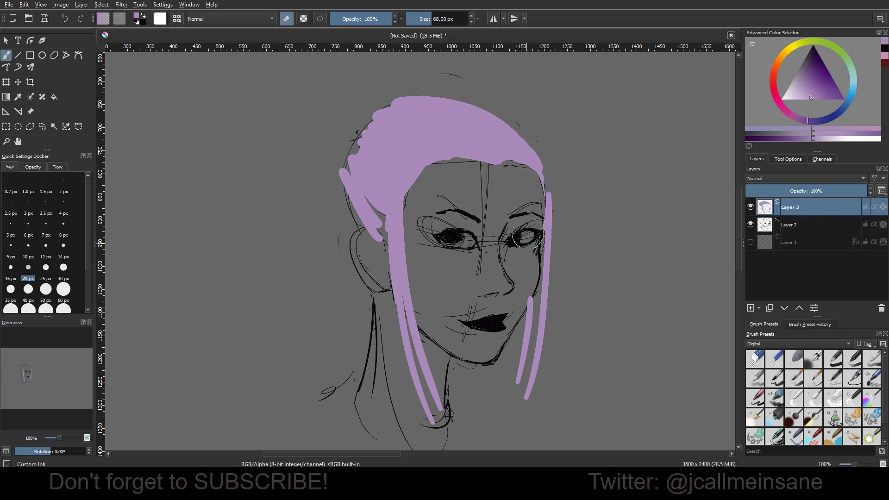
key("e")
Set the brush size to about 32.5 px and paint thin strands beside the ear and behind the head, undoing the last stroke.
left_click_drag(382, 278, 397, 266)
mouse_move(408, 215)
left_mouse_down("shift")
mouse_move(392, 211)
mouse_move(396, 312)
left_mouse_up("shift")
left_click_drag(406, 241, 420, 376)
left_click_drag(406, 274, 419, 365)
mouse_move(378, 121)
left_mouse_down()
mouse_move(358, 243)
mouse_move(385, 157)
mouse_move(400, 141)
mouse_move(364, 199)
mouse_move(378, 148)
mouse_move(375, 156)
mouse_move(358, 123)
mouse_move(364, 149)
mouse_move(333, 106)
mouse_move(306, 170)
mouse_move(308, 220)
mouse_move(344, 273)
left_mouse_up()
key("ctrl+z")
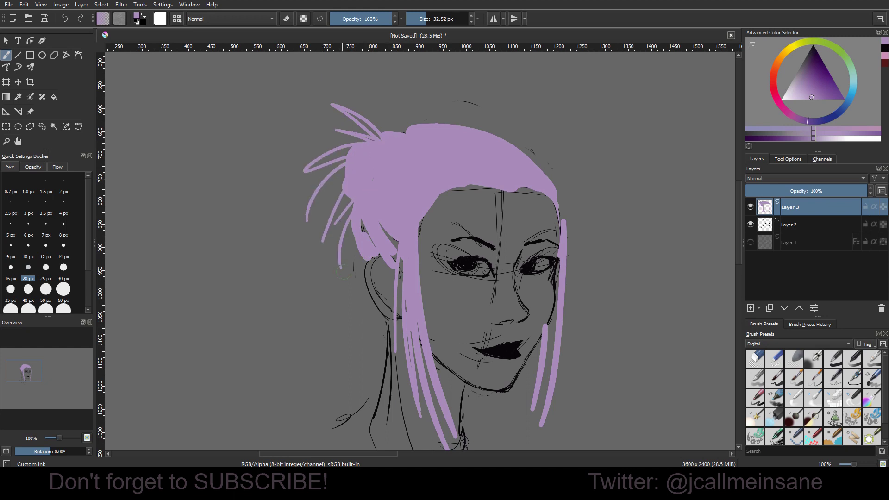
Add more thin purple strands hanging behind the ear and fanning out from the back of the head.
left_click_drag(344, 208, 355, 167)
left_click_drag(363, 161, 369, 285)
left_click_drag(356, 181, 356, 255)
left_click_drag(363, 161, 366, 240)
left_click_drag(369, 174, 368, 254)
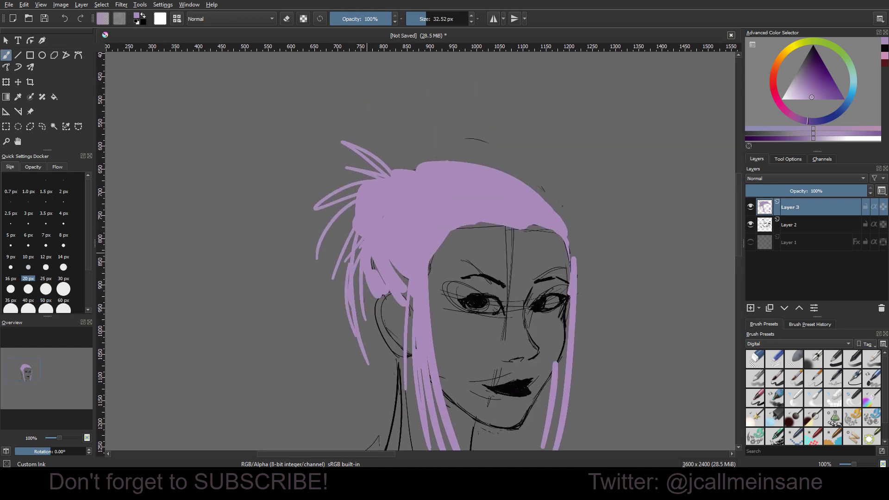
left_click_drag(399, 179, 368, 123)
left_click_drag(371, 180, 327, 171)
mouse_move(350, 185)
left_mouse_down()
mouse_move(305, 225)
mouse_move(349, 244)
mouse_move(342, 266)
left_mouse_up()
Touch up the hair lock beside the far cheek and paint short loose purple strands at the nape below the ear.
left_click_drag(464, 224, 456, 158)
left_click_drag(544, 306, 535, 282)
key("e")
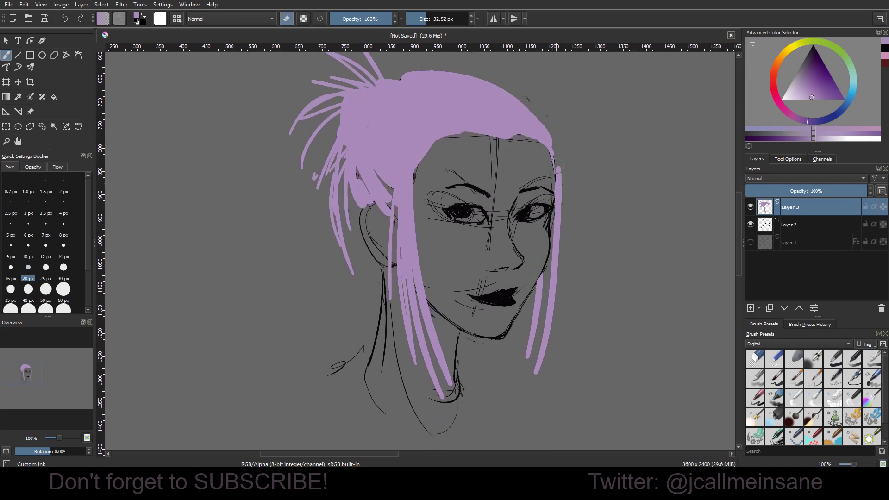
key("e")
left_click_drag(554, 155, 556, 201)
left_click_drag(490, 297, 509, 311)
left_click_drag(394, 282, 365, 306)
mouse_move(394, 285)
left_mouse_down()
mouse_move(388, 335)
mouse_move(398, 325)
mouse_move(391, 300)
left_mouse_up()
left_click_drag(425, 219, 427, 194)
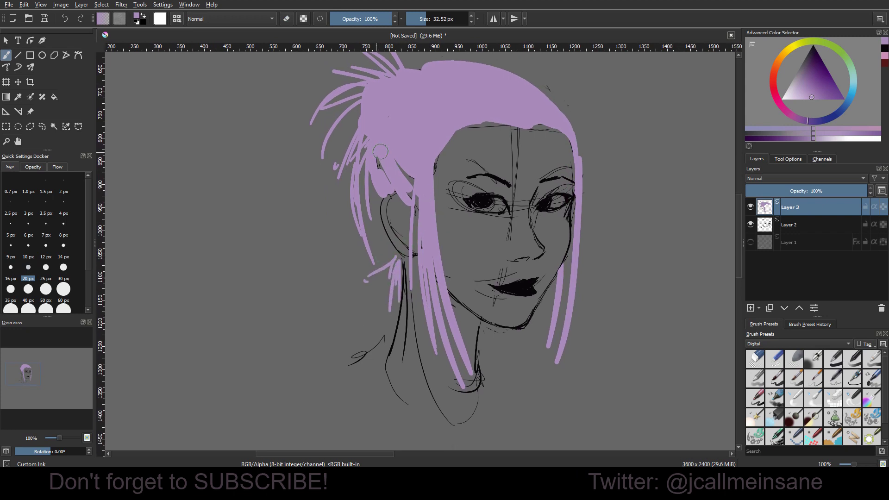
scroll(385, 163, "up", 2)
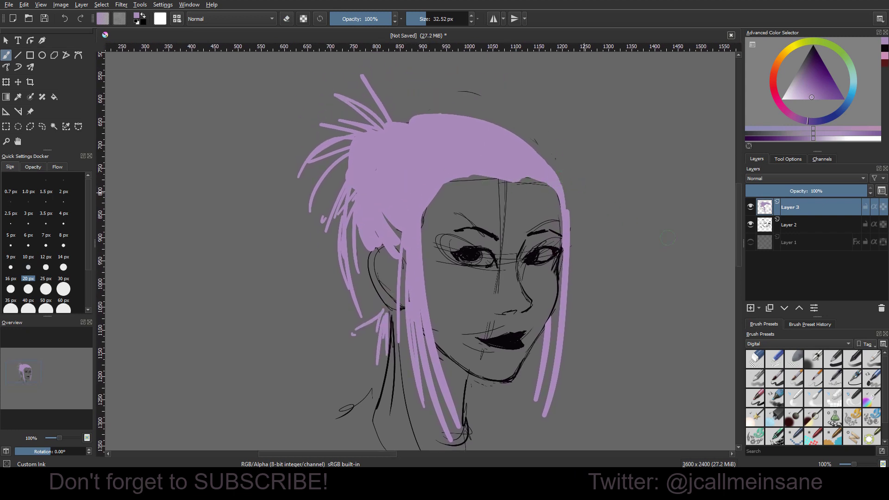
Enable a Stroke layer style on the hair layer, Layer 3, with size 2 px, black colour and 100% opacity.
right_click(796, 206)
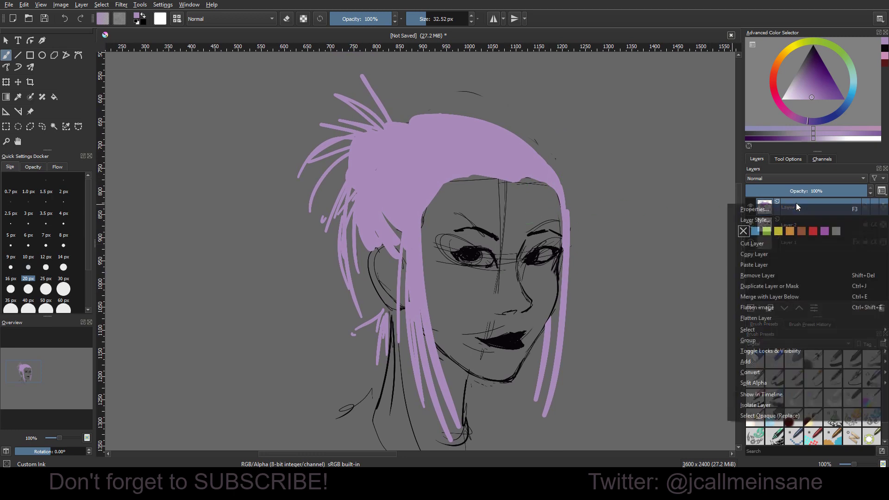
left_click(774, 220)
left_click_drag(421, 54, 630, 63)
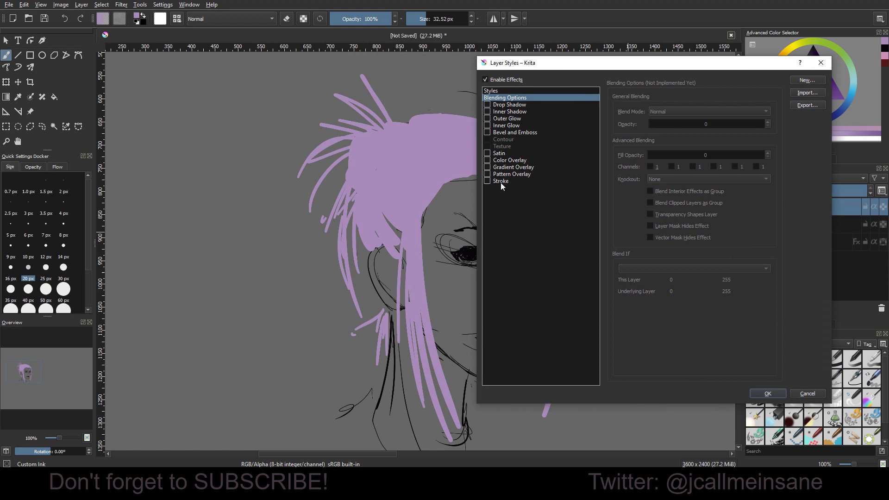
left_click(501, 182)
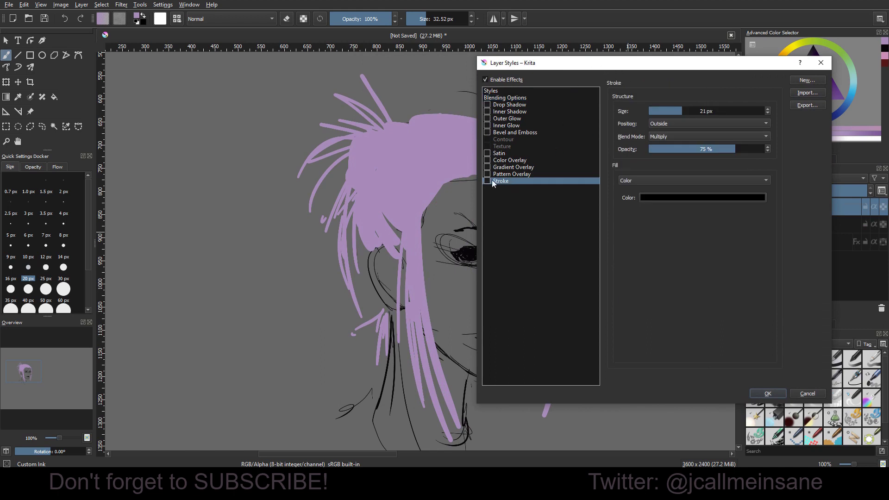
left_click_drag(587, 69, 632, 85)
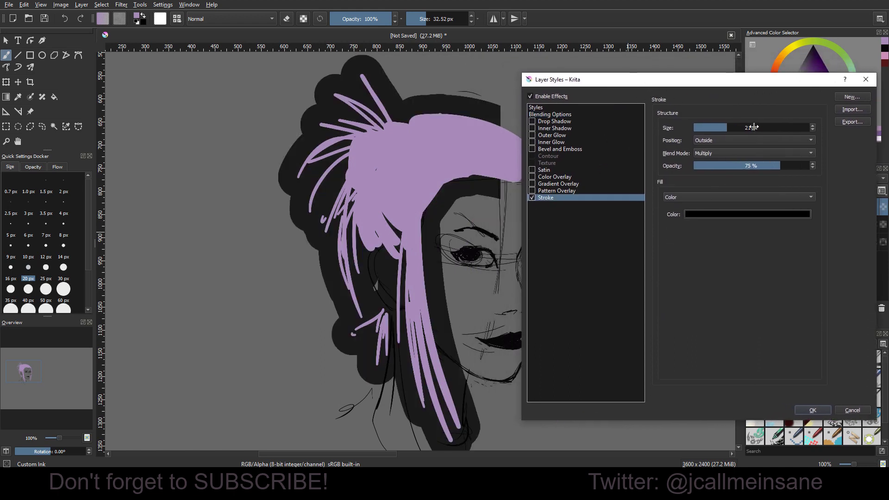
left_click_drag(718, 129, 706, 128)
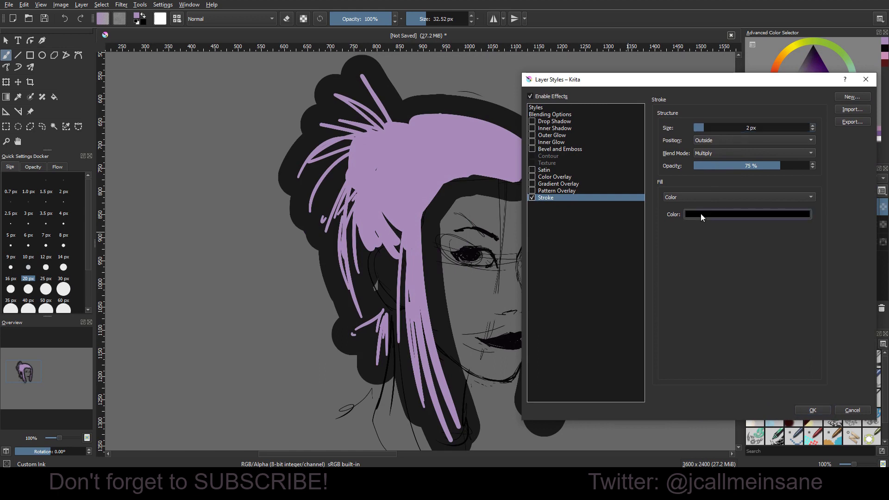
left_click(703, 214)
left_click(806, 134)
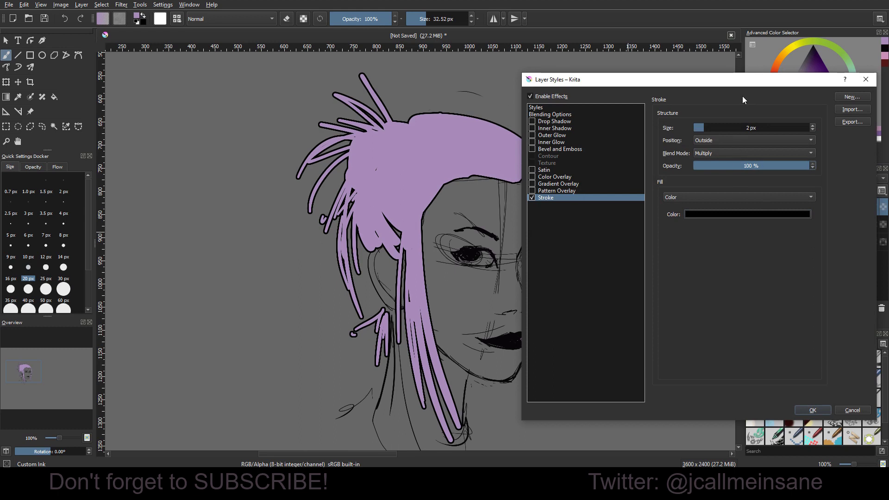
Try the Inside and Center positions for the hair layer's stroke outline.
left_click(787, 140)
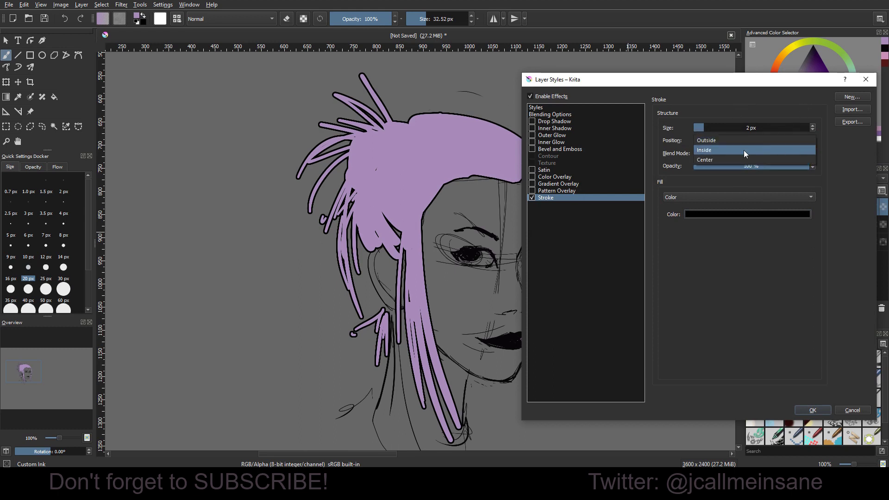
left_click(744, 151)
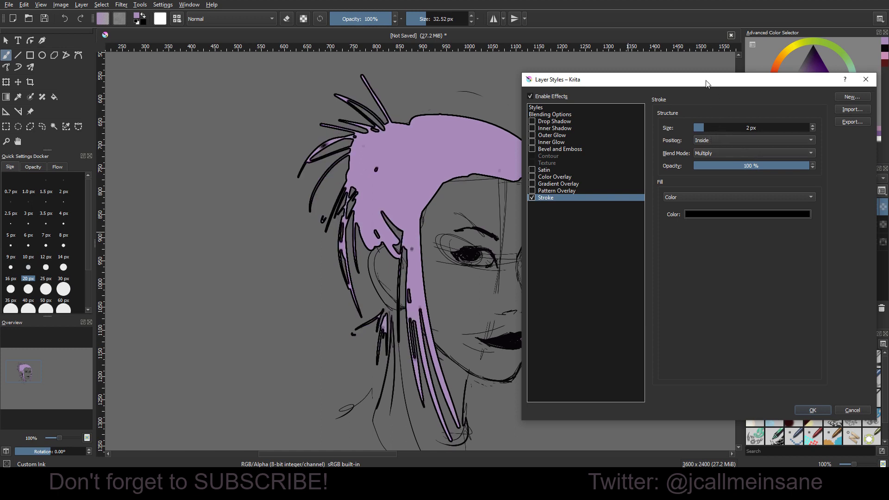
left_click_drag(706, 83, 669, 82)
left_click(674, 151)
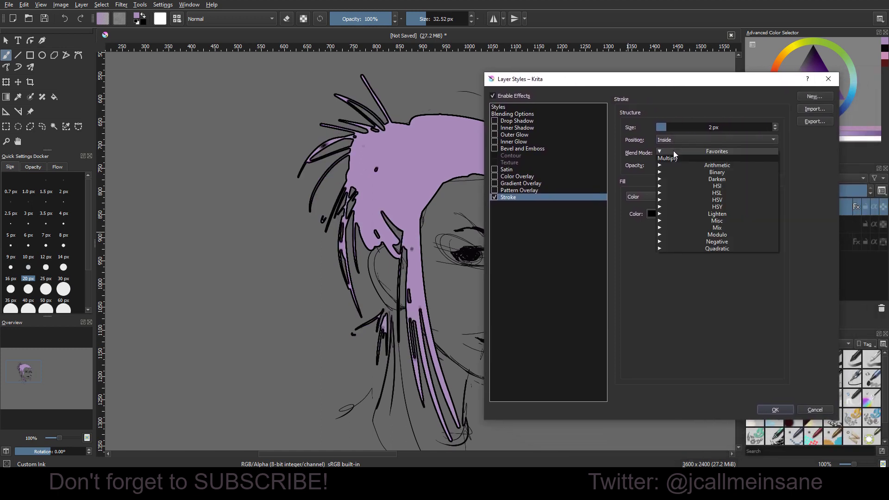
left_click(674, 151)
left_click(677, 137)
left_click(677, 150)
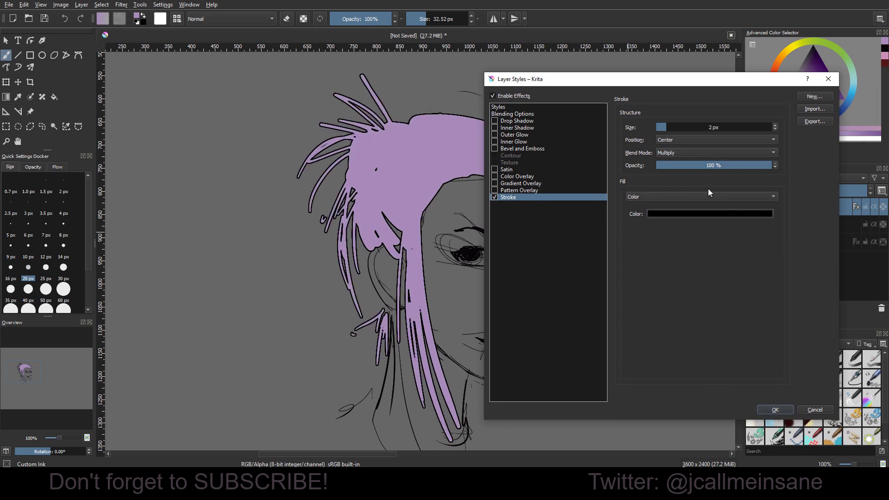
Set the stroke position to Outside and apply the layer style to the hair layer.
left_click_drag(641, 84, 687, 93)
left_click(714, 149)
left_click(721, 129)
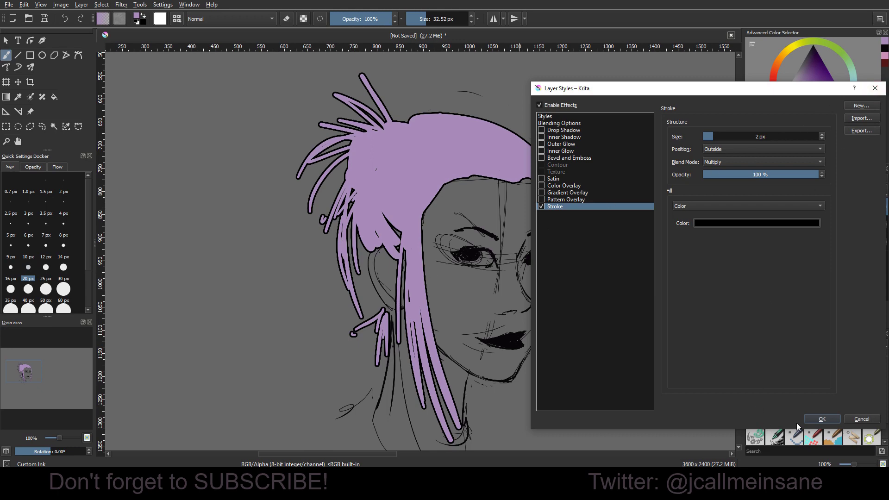
left_click(822, 419)
Show Layer 1 again and transform it to move its pink crosshatch lines to the right, clear of the portrait.
left_click_drag(606, 306, 541, 285)
scroll(565, 261, "down", 2)
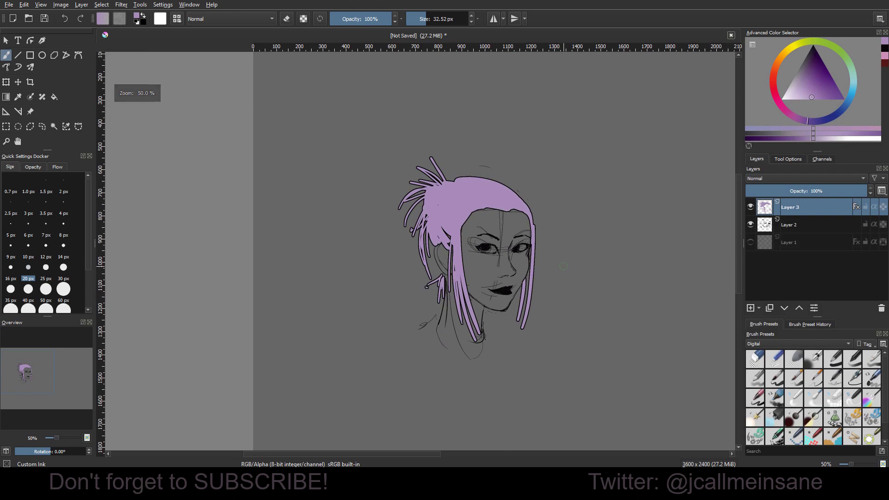
left_click_drag(564, 267, 452, 289)
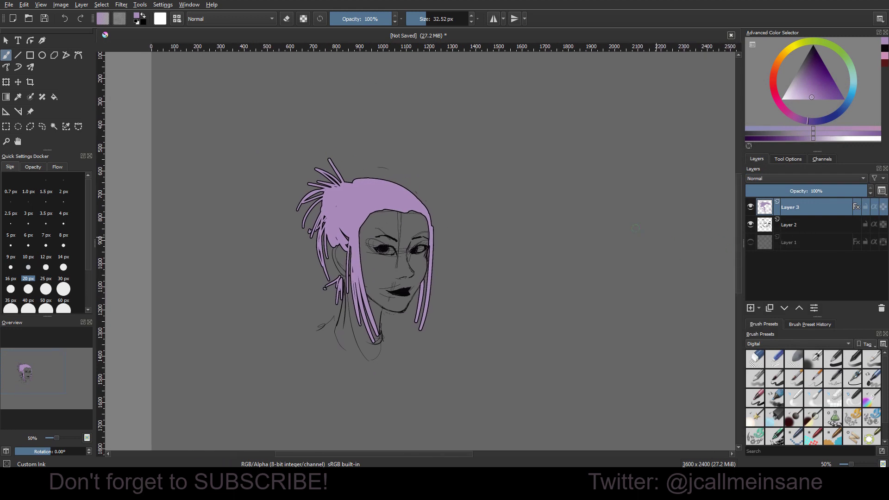
scroll(435, 236, "down", 1)
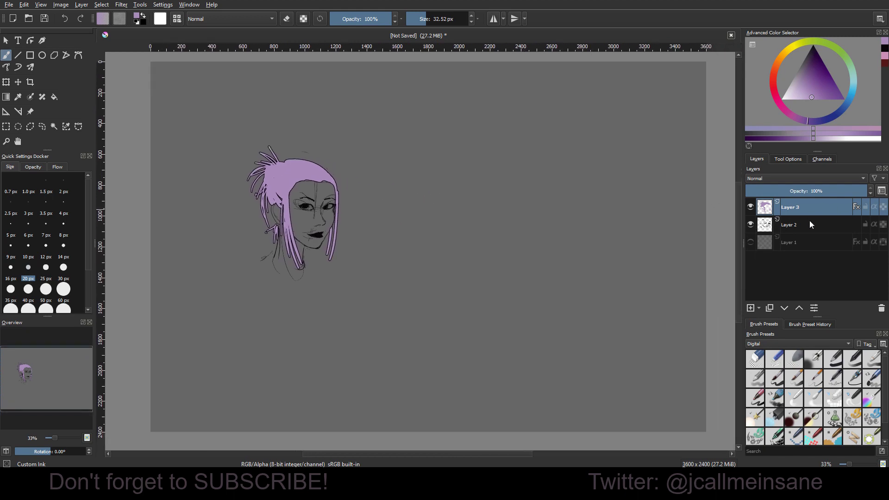
left_click(811, 225)
left_click(751, 242)
left_click(751, 225)
left_click(751, 225)
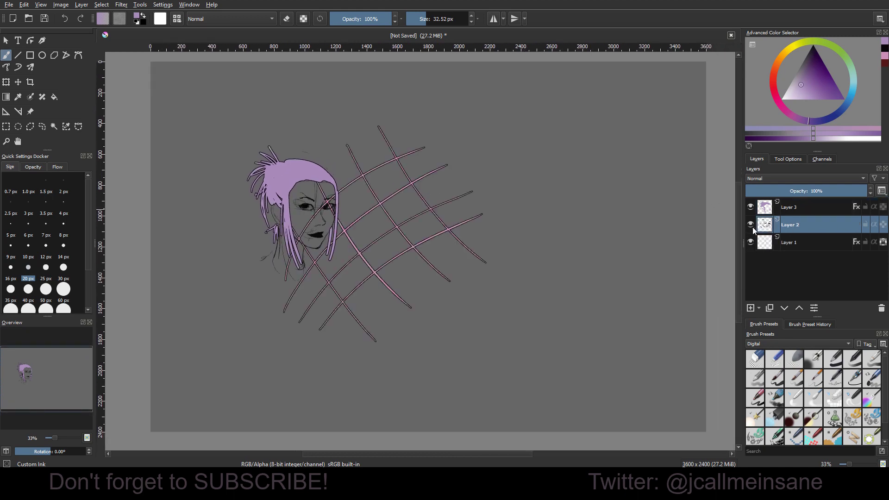
left_click(768, 248)
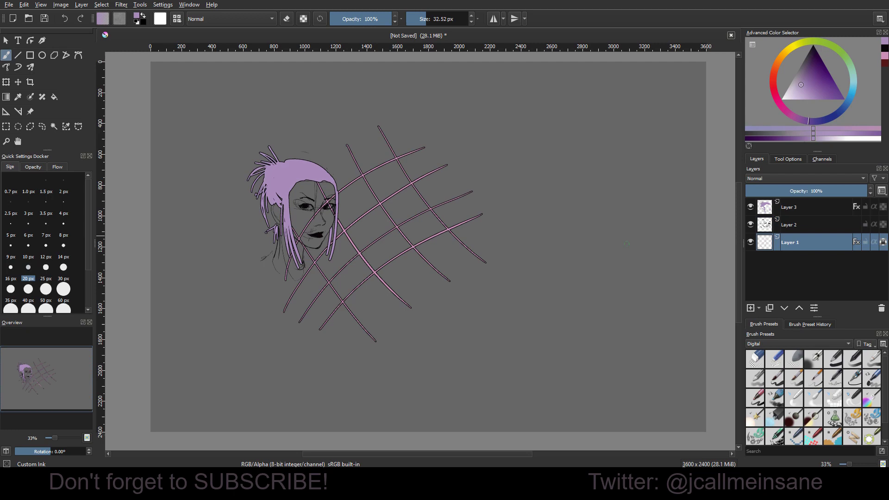
key("ctrl+t")
mouse_move(394, 264)
left_mouse_down()
mouse_move(532, 268)
mouse_move(543, 296)
left_mouse_up()
key("b")
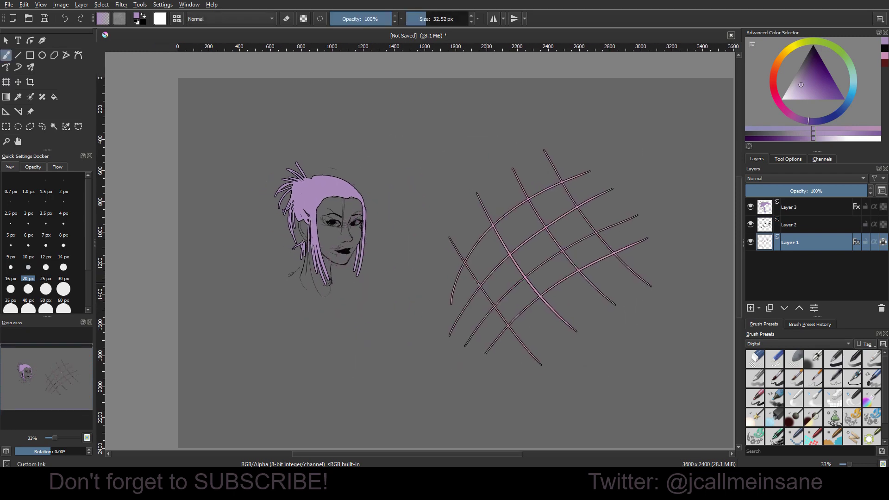
Reduce the hair layer's stroke size to 1 px in its layer style.
scroll(425, 289, "up", 2)
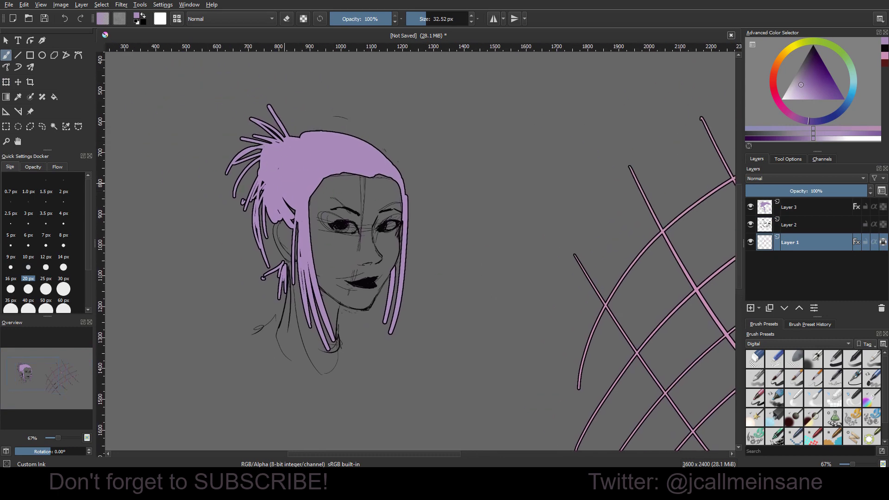
left_click(815, 208)
right_click(808, 205)
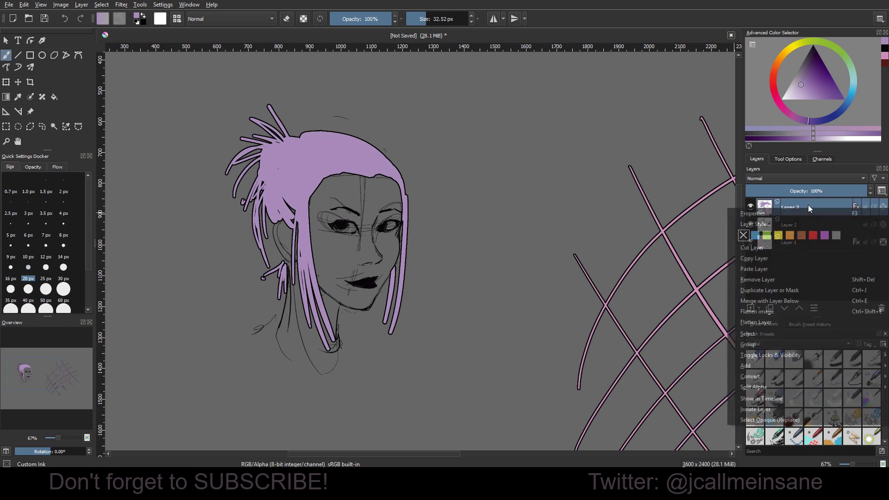
left_click(778, 223)
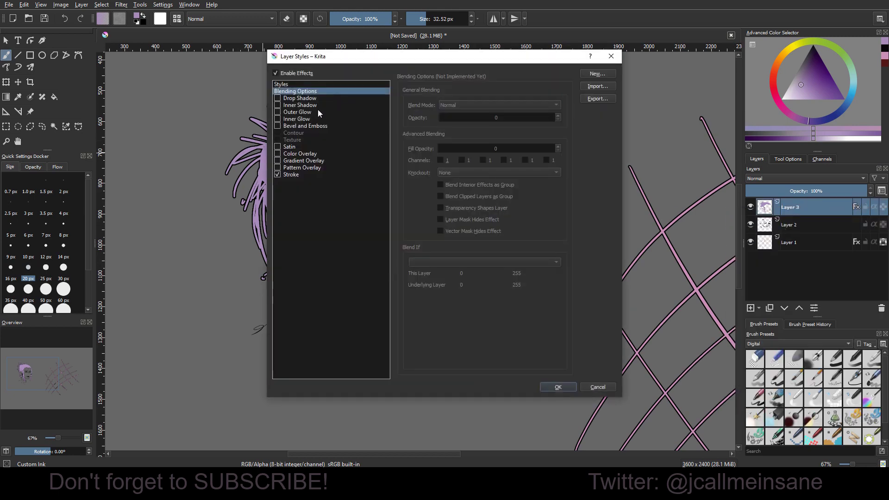
left_click(296, 175)
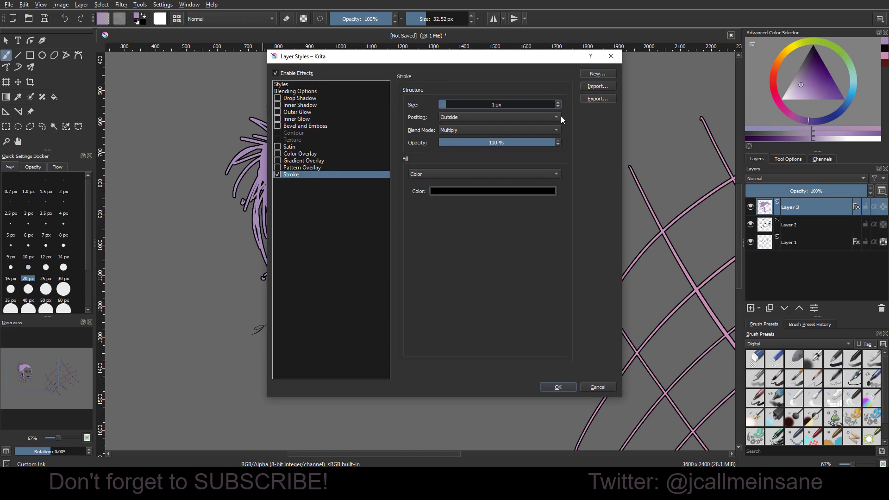
mouse_move(531, 56)
left_mouse_down()
mouse_move(562, 72)
mouse_move(664, 68)
left_mouse_up()
left_click(692, 399)
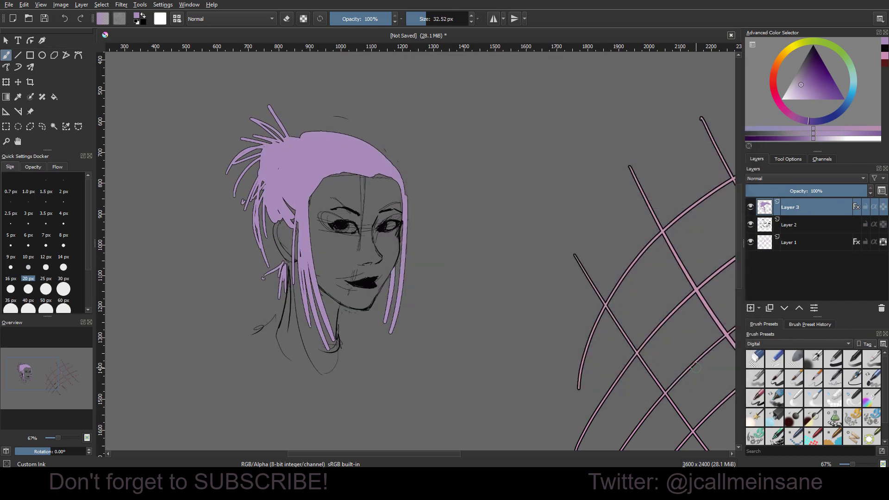
Change the hair layer's stroke colour to purple #7a5792 by sampling a purple and darkening it, and apply the layer style.
right_click(798, 206)
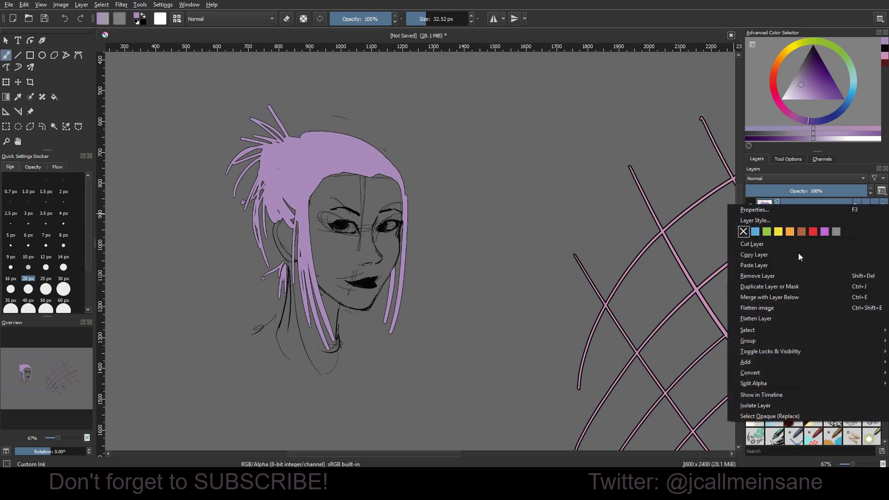
left_click(774, 220)
left_click_drag(361, 56, 504, 77)
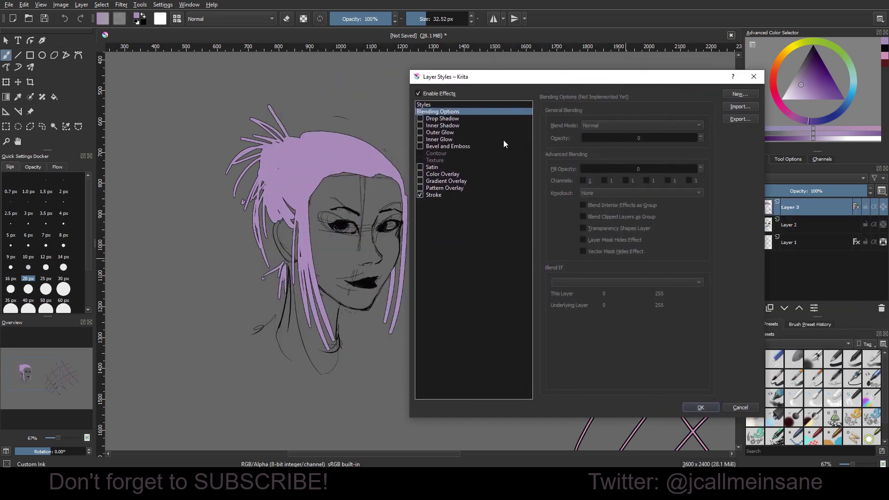
left_click(454, 199)
left_click(625, 213)
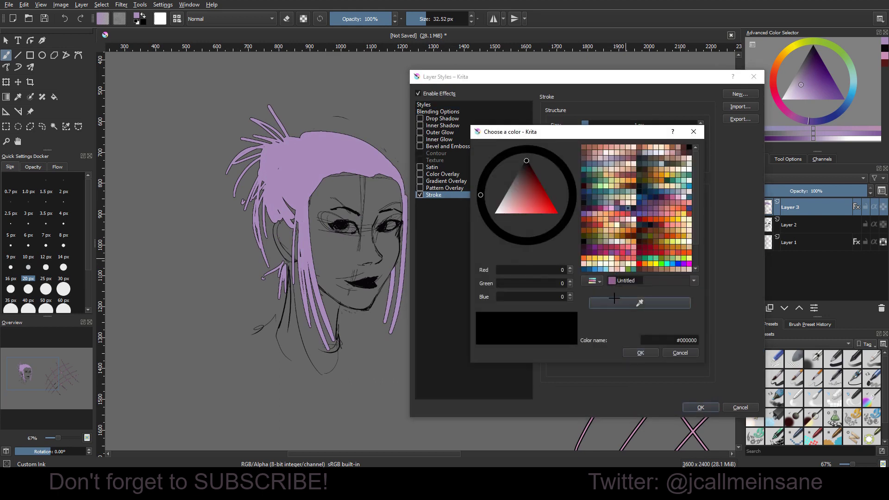
left_click(639, 303)
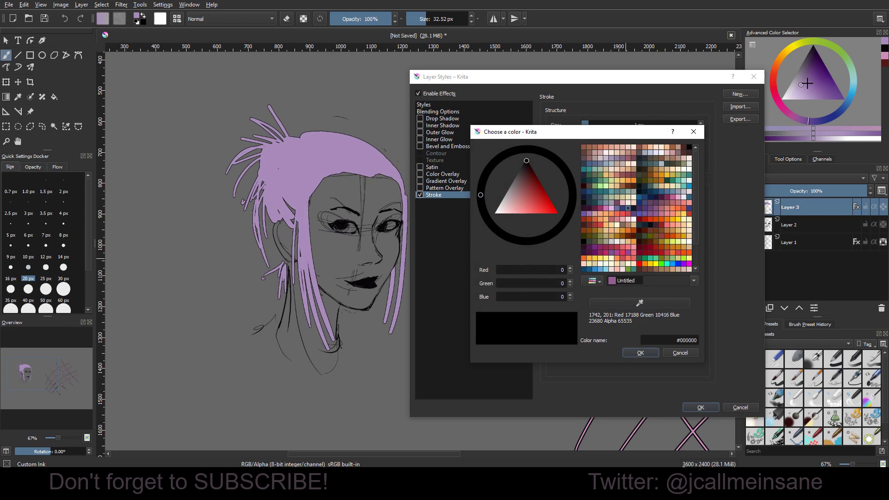
left_click(811, 84)
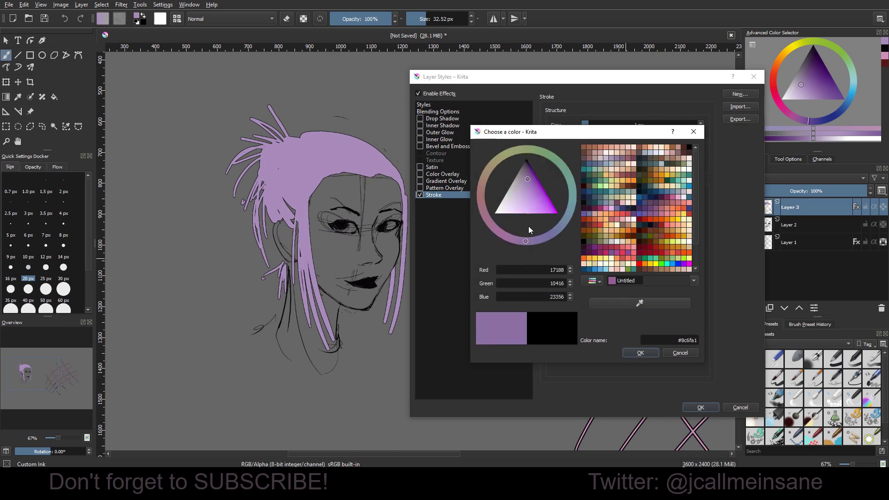
left_click(530, 176)
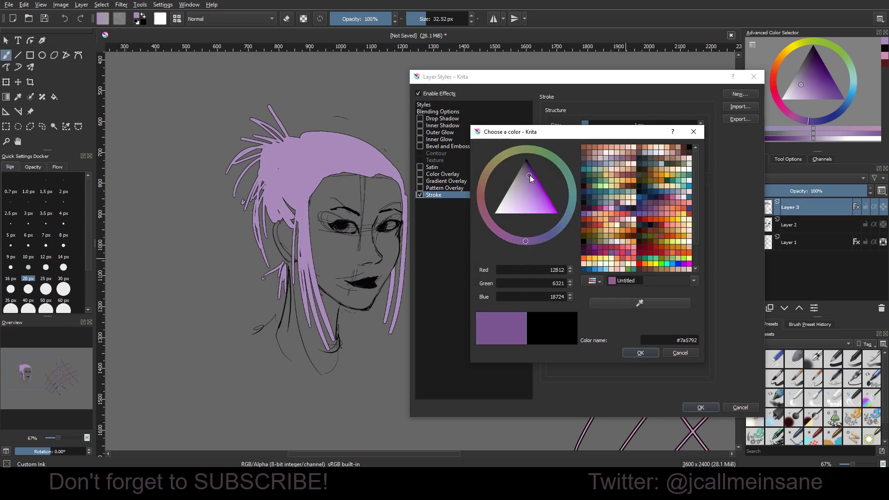
left_click(643, 354)
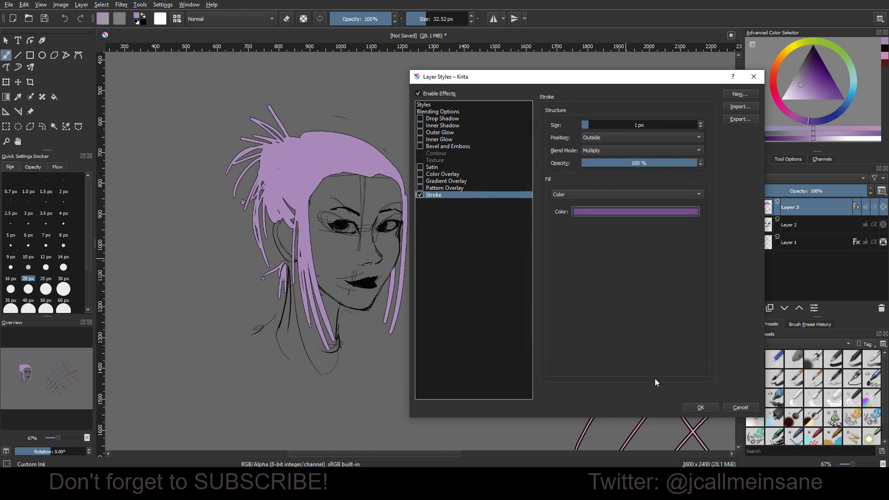
left_click(701, 407)
Set the purple hair layer's stroke size to 2 px in its layer style and apply it.
scroll(457, 254, "up", 3)
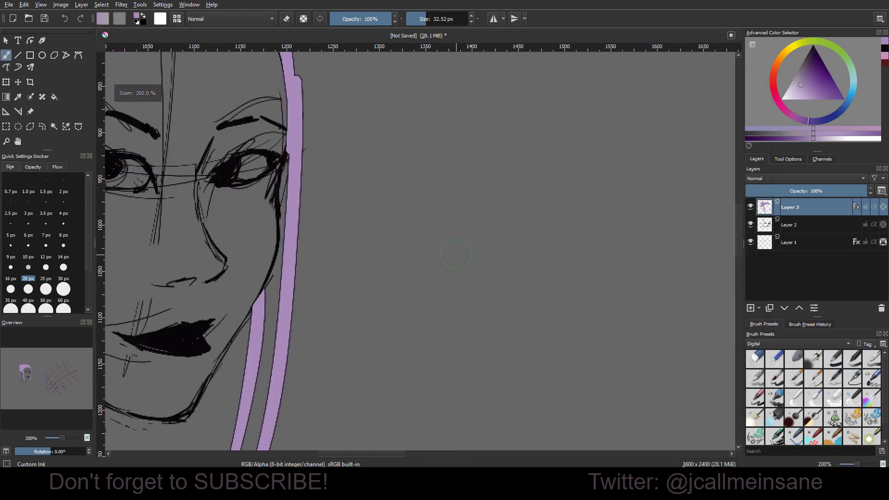
left_click_drag(346, 299, 633, 425)
left_click_drag(438, 259, 508, 331)
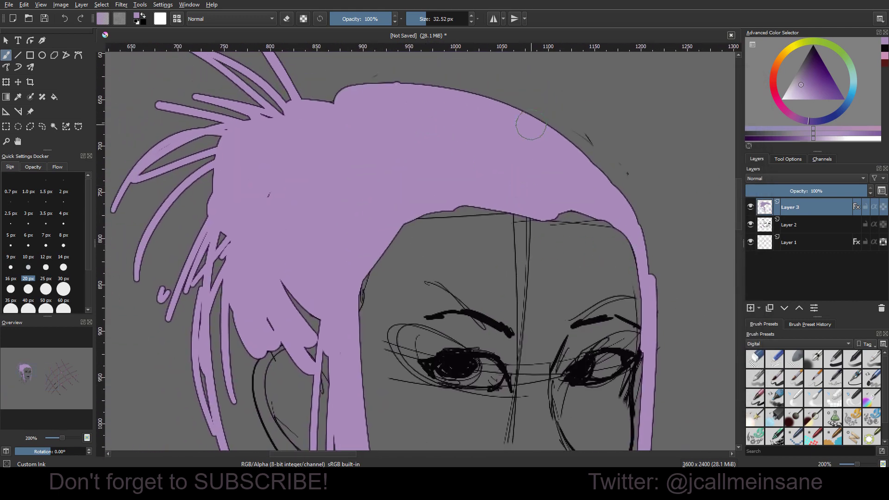
right_click(807, 203)
left_click(769, 220)
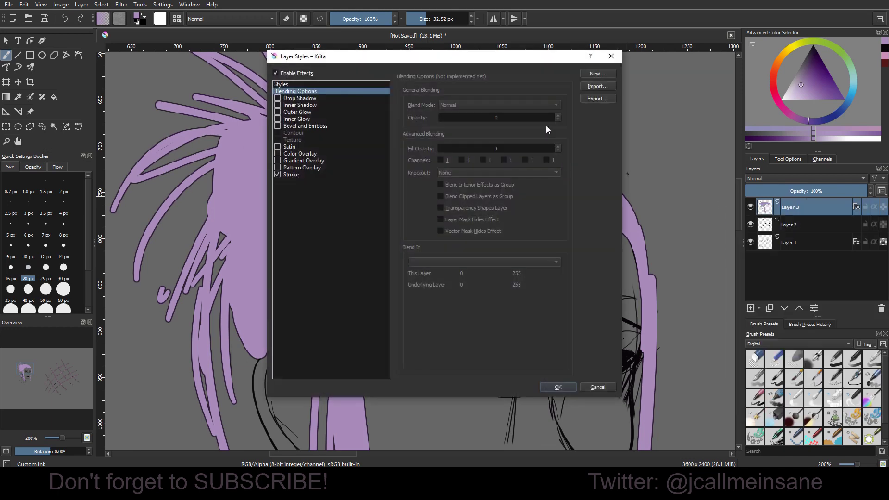
left_click(311, 174)
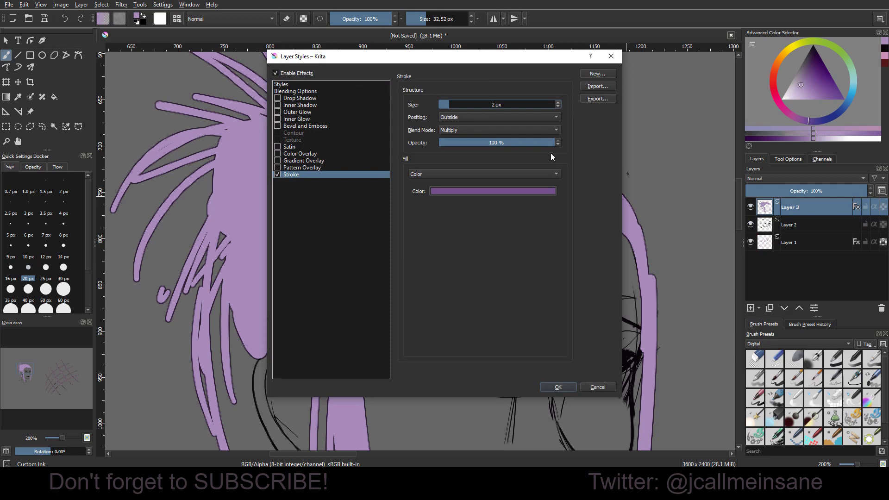
left_click(558, 387)
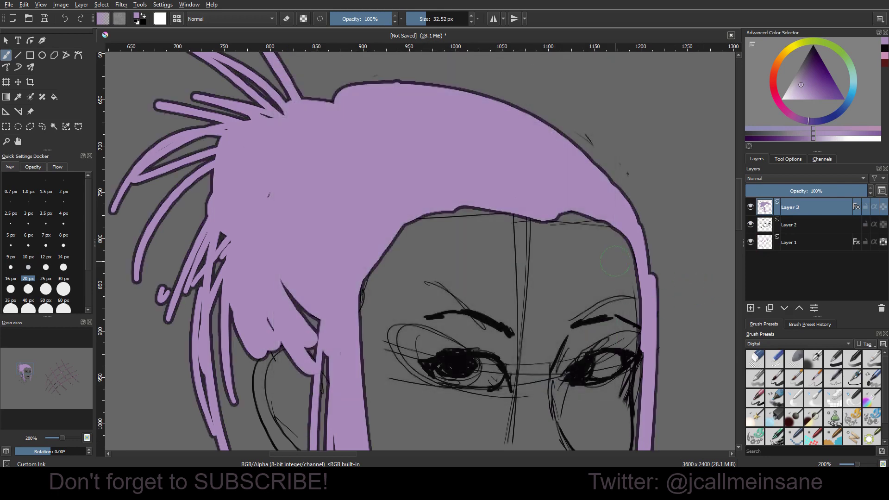
Switch to the Eraser Circle brush preset at 50 px with the hair layer active.
scroll(651, 263, "down", 3)
left_click_drag(668, 255, 511, 203)
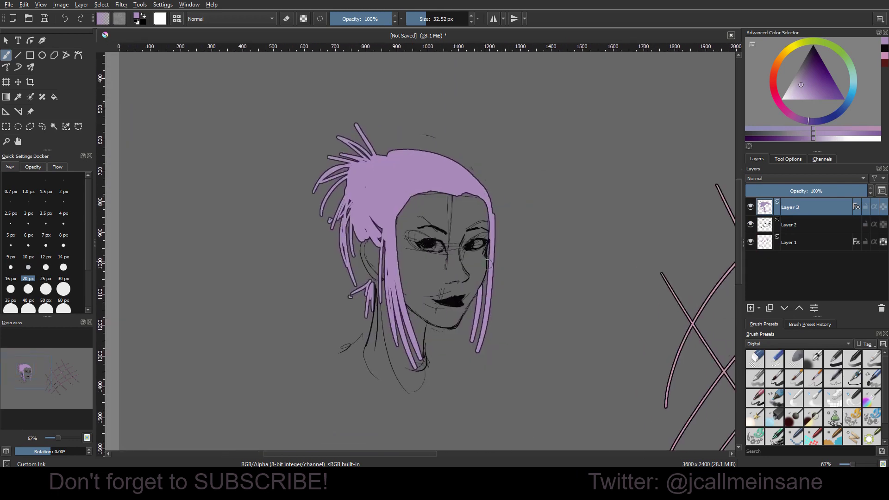
left_click_drag(630, 348, 489, 303)
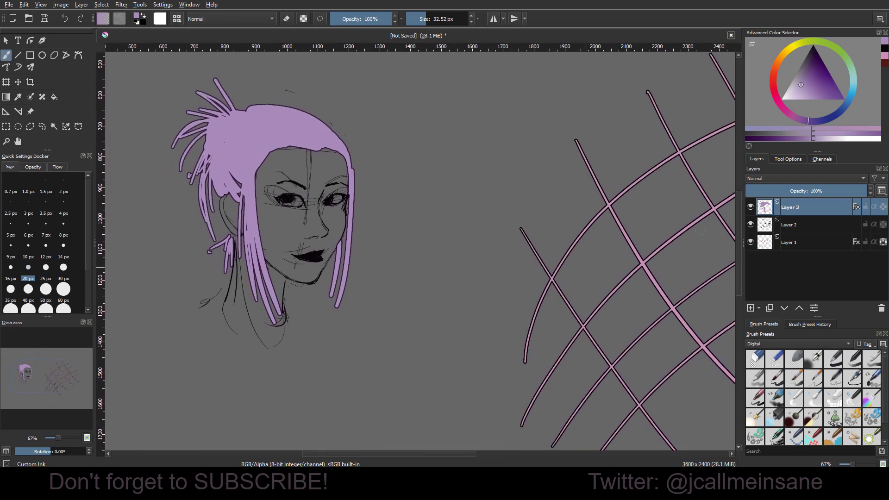
left_click_drag(366, 244, 484, 278)
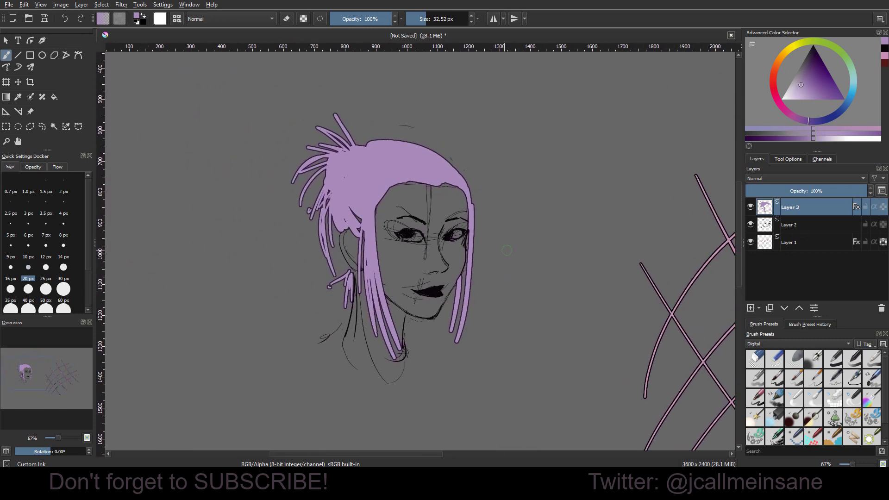
right_click(508, 250)
left_click(543, 296)
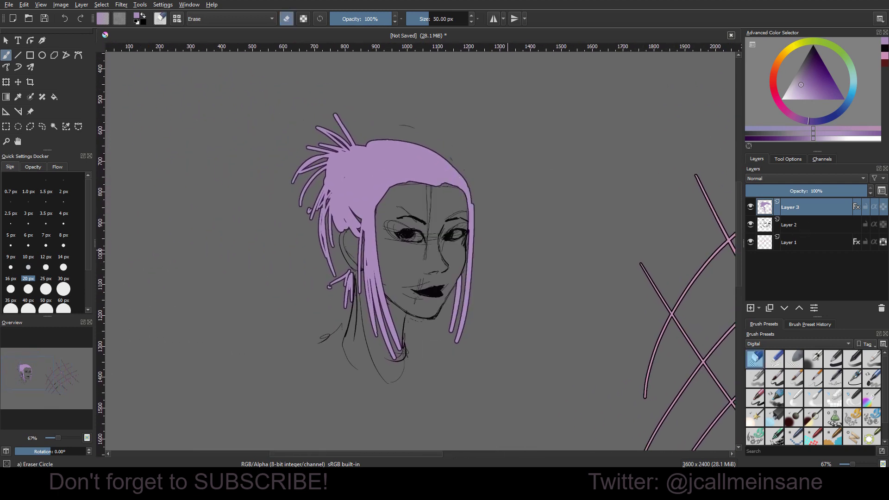
Try erasing across the front strand tips and the crown of the hair with the 50 px eraser, and undo the erasures.
left_click_drag(535, 264, 556, 260)
mouse_move(492, 311)
left_mouse_down()
mouse_move(474, 324)
mouse_move(487, 307)
mouse_move(476, 312)
left_mouse_up()
left_click_drag(497, 292, 480, 301)
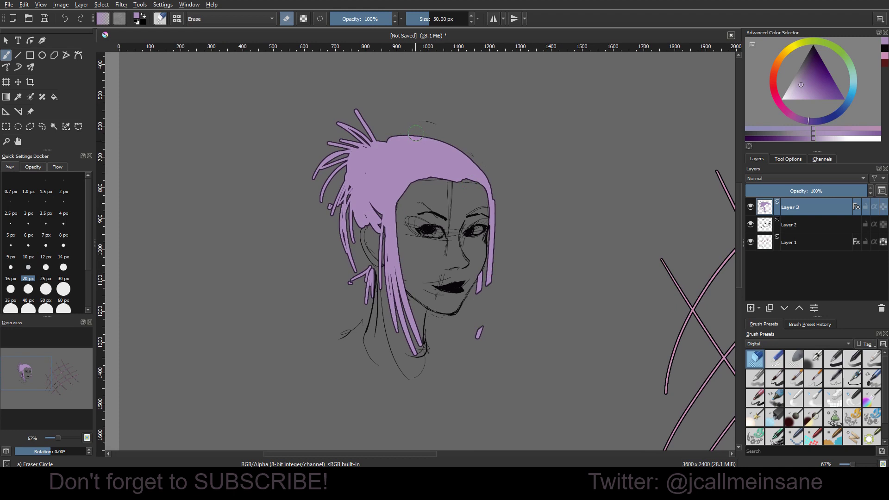
mouse_move(423, 137)
left_mouse_down()
mouse_move(400, 148)
mouse_move(394, 168)
mouse_move(437, 157)
mouse_move(445, 164)
mouse_move(399, 177)
mouse_move(396, 188)
mouse_move(377, 166)
mouse_move(364, 173)
mouse_move(394, 211)
left_mouse_up()
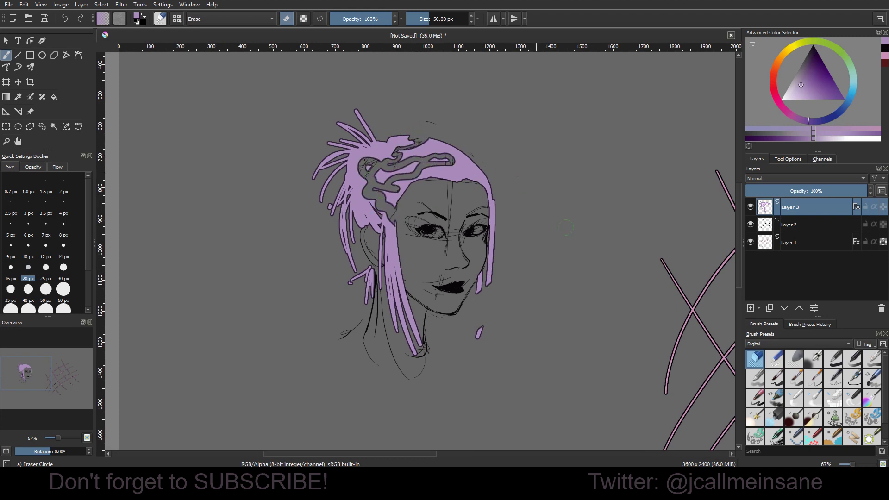
key("ctrl+z")
key("ctrl+z")
Reduce the eraser to about 10.81 px and erase a thin curved strand line into the hair above the ear, undoing unwanted strokes.
mouse_move(395, 175)
left_mouse_down()
mouse_move(376, 175)
mouse_move(407, 160)
left_mouse_up()
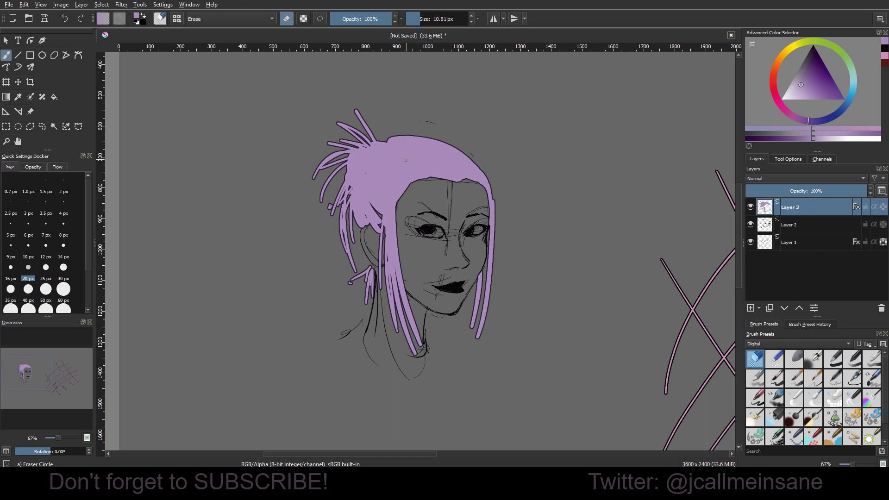
mouse_move(395, 209)
left_mouse_down()
mouse_move(370, 193)
mouse_move(397, 204)
mouse_move(369, 202)
mouse_move(396, 218)
left_mouse_up()
left_click_drag(359, 194, 395, 226)
key("ctrl+z")
key("ctrl+z")
key("ctrl+z")
key("ctrl+z")
key("ctrl+z")
key("ctrl+z")
key("ctrl+z")
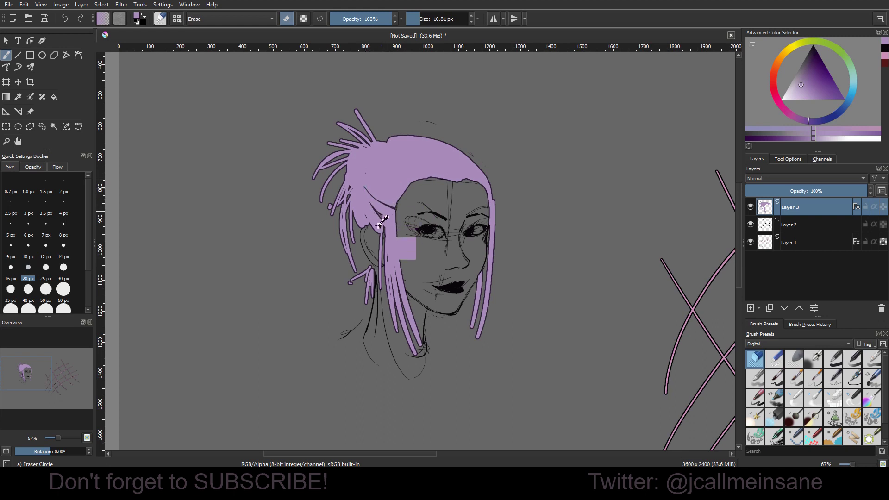
Erase several more thin curved strand lines in the hair section above the ear, undoing misplaced strokes.
mouse_move(388, 195)
left_mouse_down()
mouse_move(380, 236)
mouse_move(387, 191)
mouse_move(384, 209)
mouse_move(361, 194)
mouse_move(374, 212)
mouse_move(365, 194)
mouse_move(382, 205)
mouse_move(363, 192)
mouse_move(383, 207)
mouse_move(379, 225)
left_mouse_up()
key("ctrl+z")
key("ctrl+z")
key("ctrl+z")
key("ctrl+z")
key("ctrl+z")
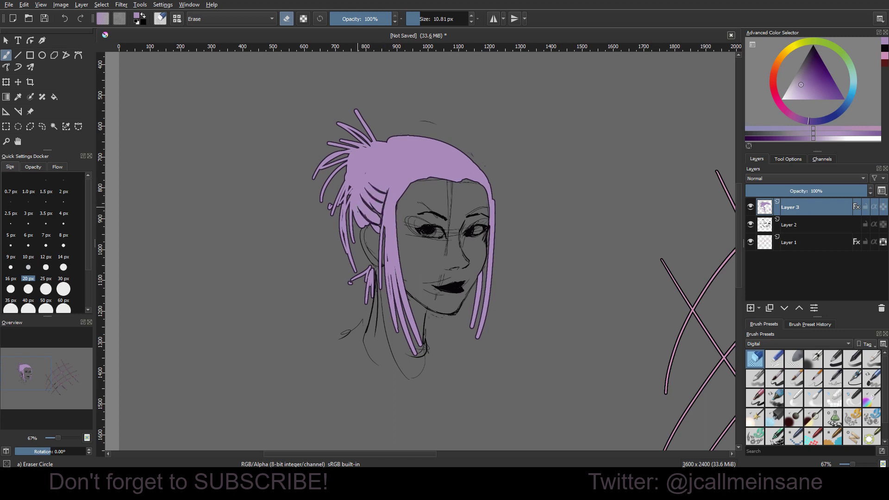
Erase an outline around the hair section above the ear and open up the gaps between its strands.
left_click_drag(369, 172, 358, 227)
mouse_move(361, 187)
left_mouse_down()
mouse_move(366, 174)
mouse_move(389, 189)
left_mouse_up()
scroll(365, 160, "up", 3)
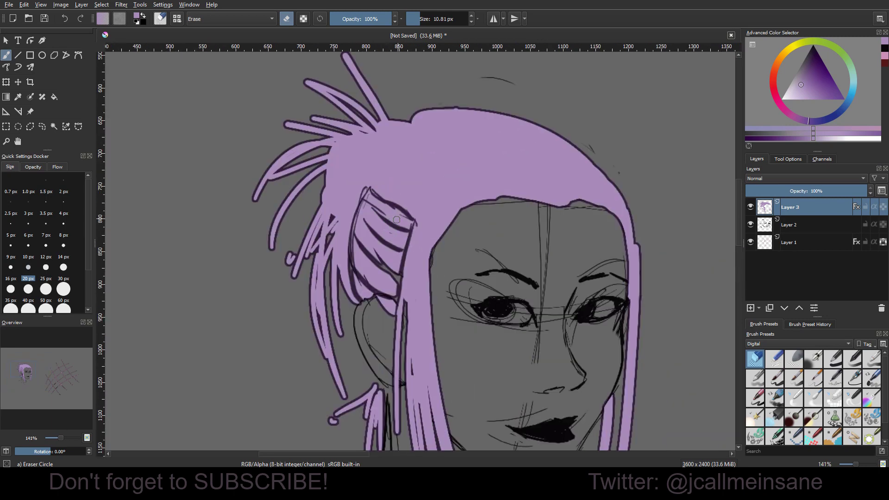
mouse_move(381, 215)
left_mouse_down()
mouse_move(397, 225)
mouse_move(374, 210)
mouse_move(408, 228)
mouse_move(372, 207)
mouse_move(399, 229)
mouse_move(364, 220)
left_mouse_up()
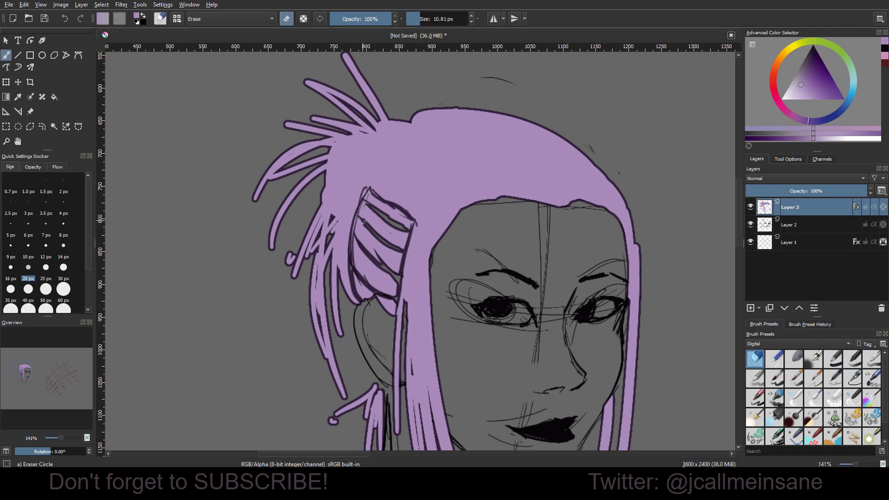
left_click_drag(382, 199, 412, 220)
mouse_move(358, 239)
left_mouse_down()
mouse_move(396, 271)
mouse_move(371, 245)
left_mouse_up()
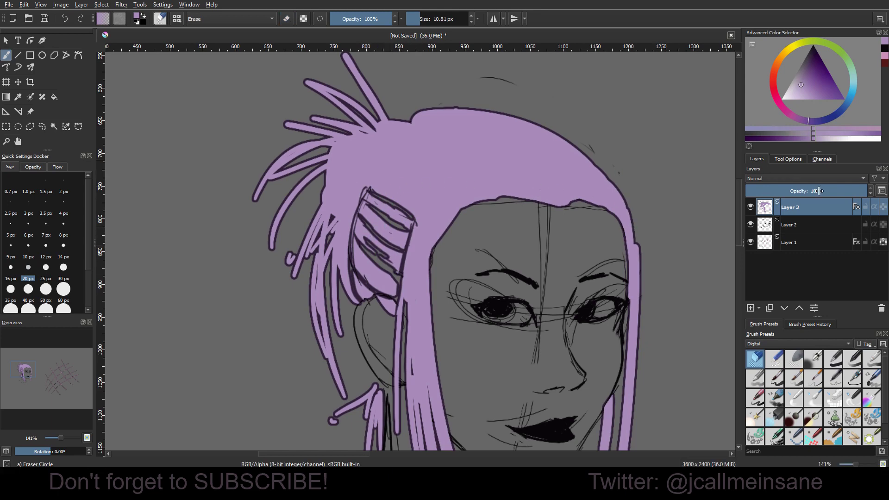
Switch to the Custom Ink brush at 6 px and paint purple over the excess gaps between the strands above the ear.
right_click(573, 147)
left_click(633, 172)
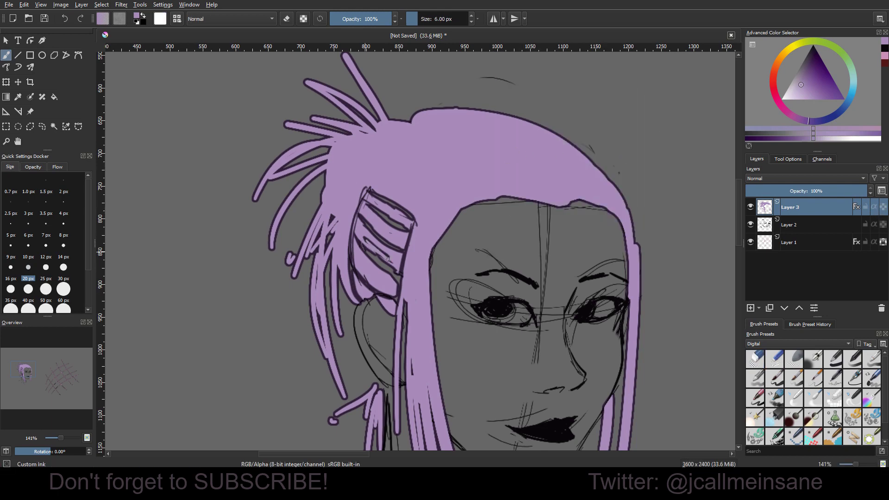
mouse_move(362, 236)
left_mouse_down()
mouse_move(381, 257)
mouse_move(366, 246)
mouse_move(390, 232)
left_mouse_up()
mouse_move(364, 194)
left_mouse_down()
mouse_move(410, 222)
mouse_move(372, 210)
mouse_move(393, 208)
left_mouse_up()
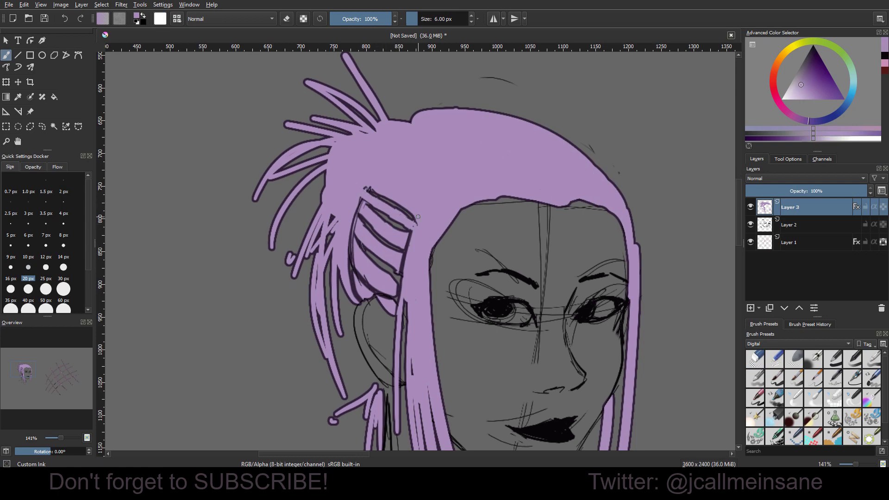
scroll(416, 218, "down", 3)
mouse_move(535, 272)
left_mouse_down()
mouse_move(489, 272)
mouse_move(396, 214)
left_mouse_up()
scroll(497, 269, "down", 1)
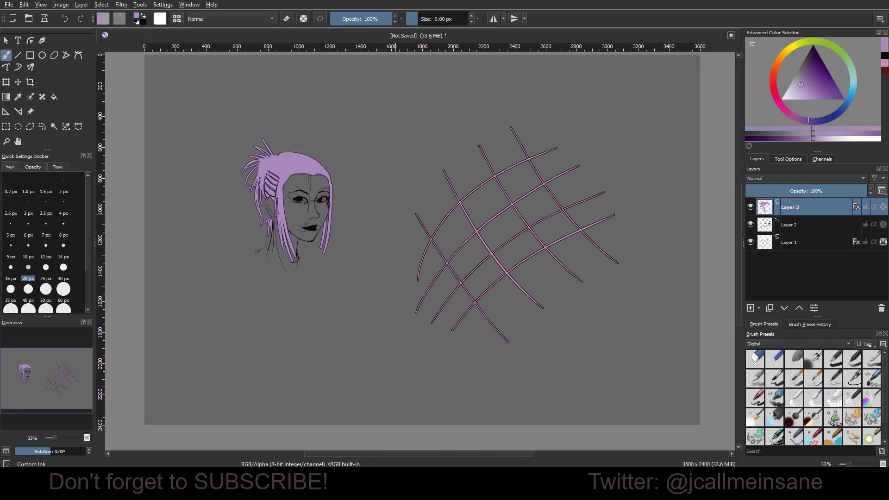
scroll(394, 214, "up", 3)
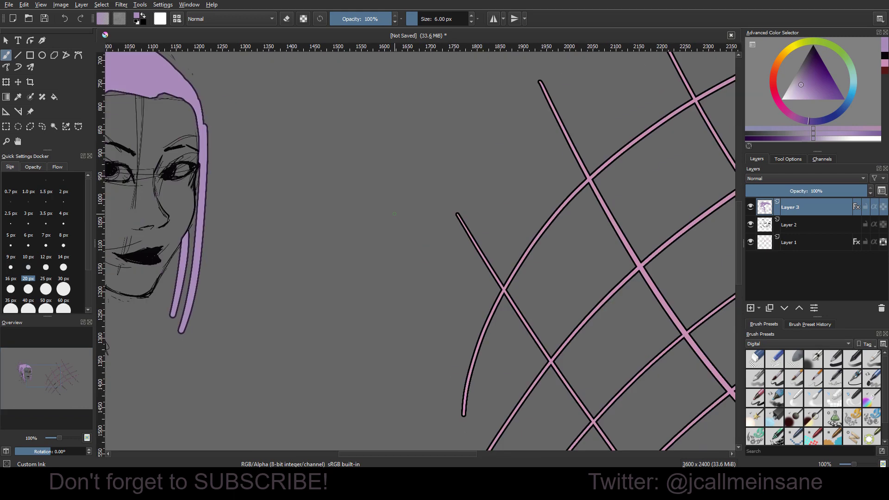
scroll(395, 214, "down", 2)
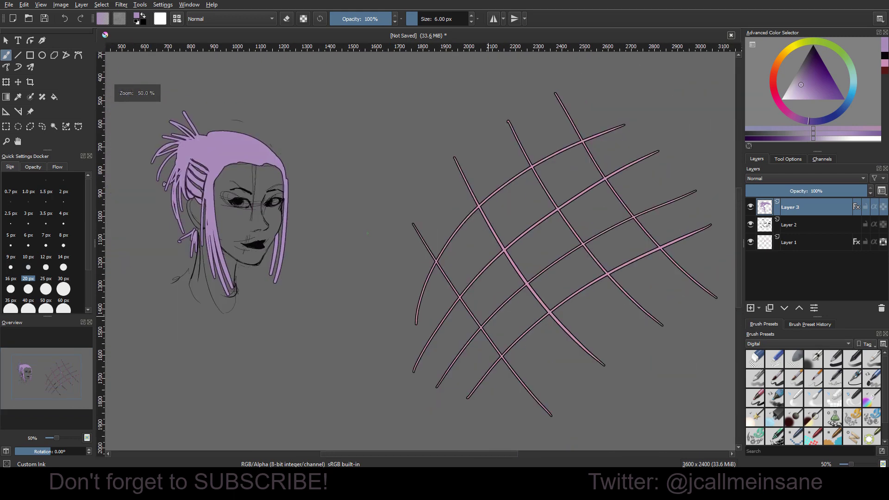